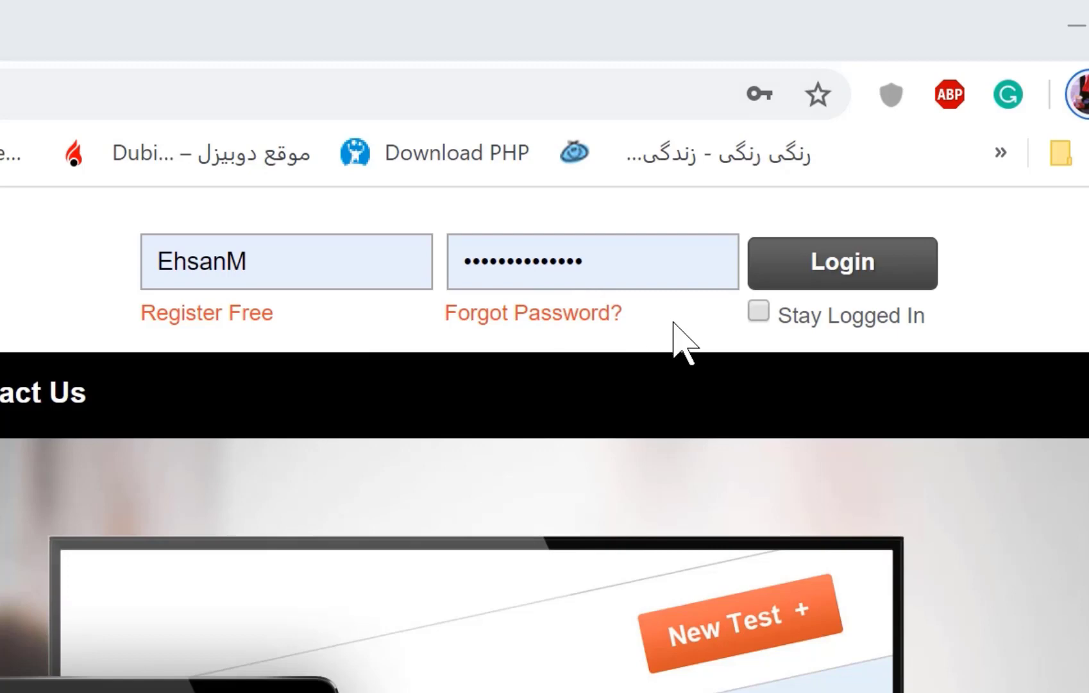
Submit the filled-in username and password to log into the teacher account.
{"action": "left_click", "coordinate": [842, 280]}
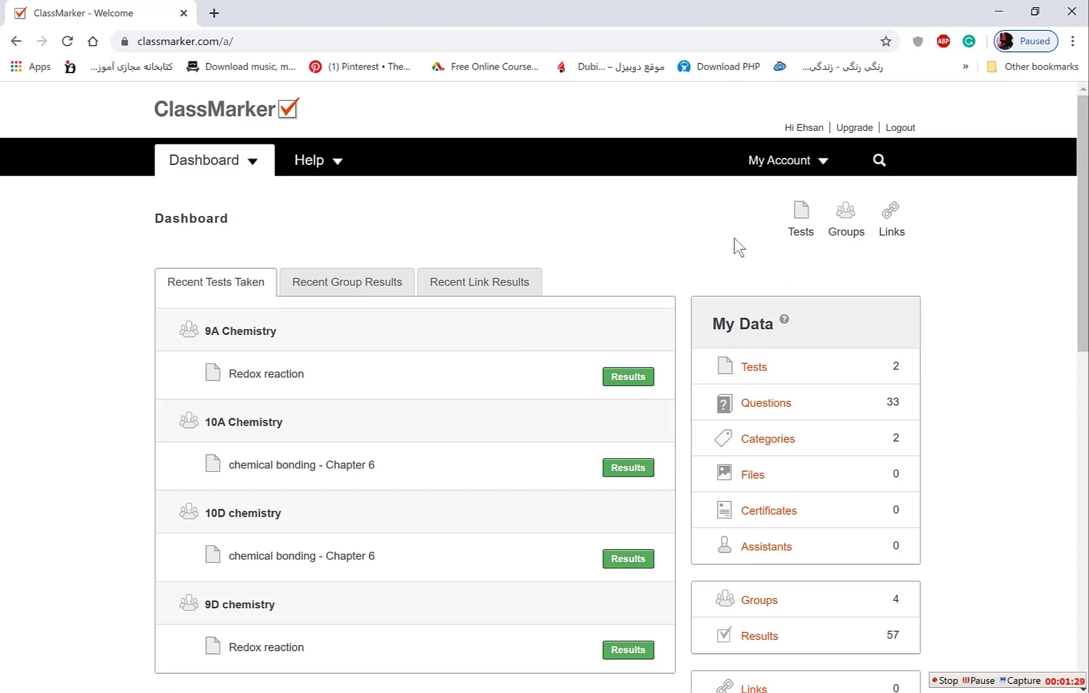
Open the Tests page listing chemical bonding - Chapter 6 and Redox reaction.
{"action": "left_click", "coordinate": [784, 230]}
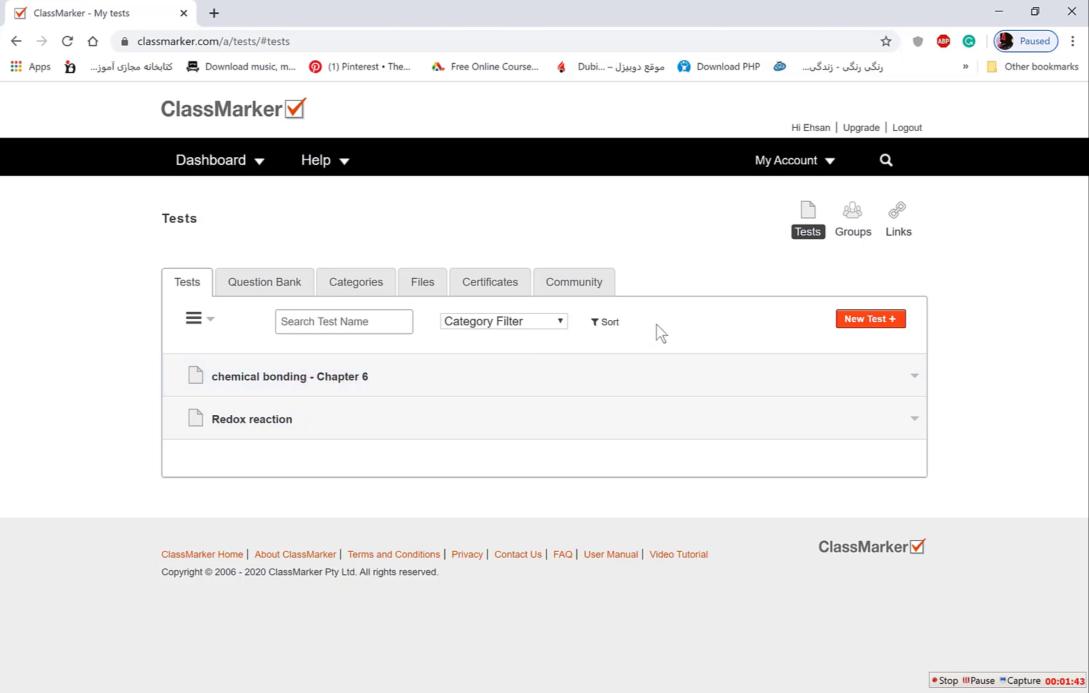
Start a new test named 'tutorial test' and open the New Category form from the Category dropdown.
{"action": "left_click", "coordinate": [879, 329]}
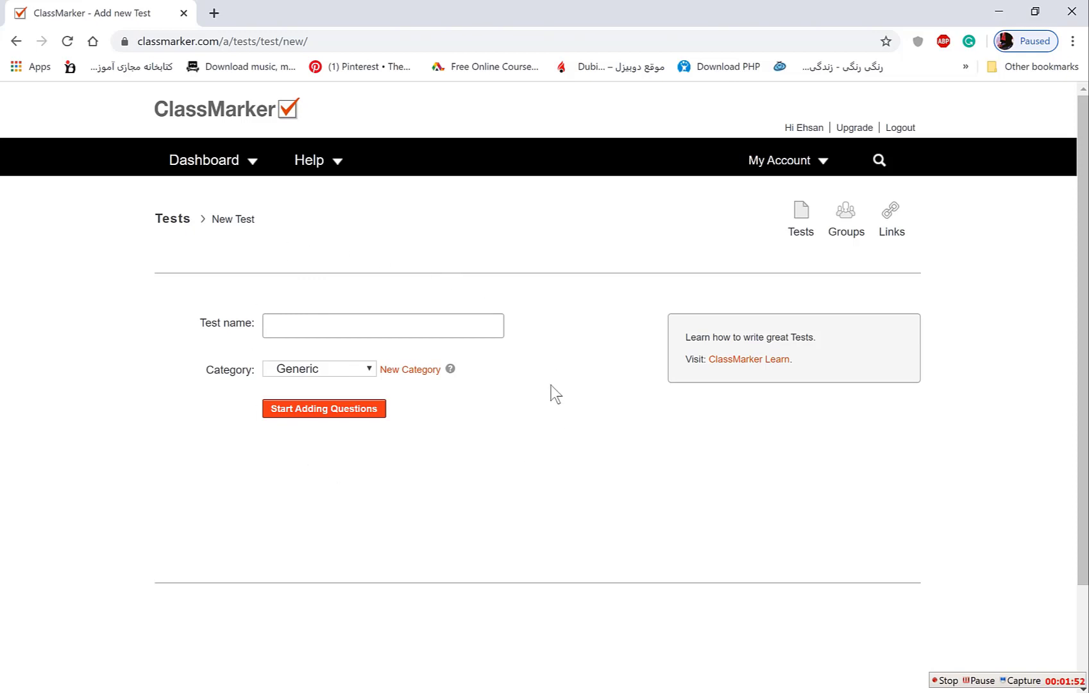
{"action": "left_click", "coordinate": [341, 326]}
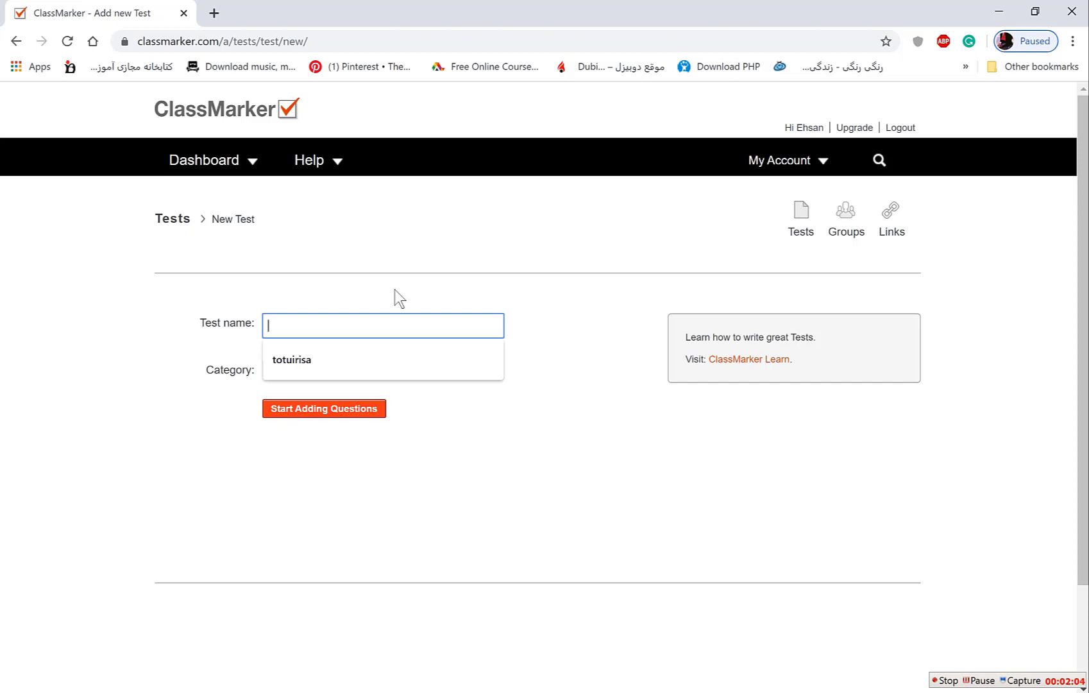
{"action": "type", "text": "tut"}
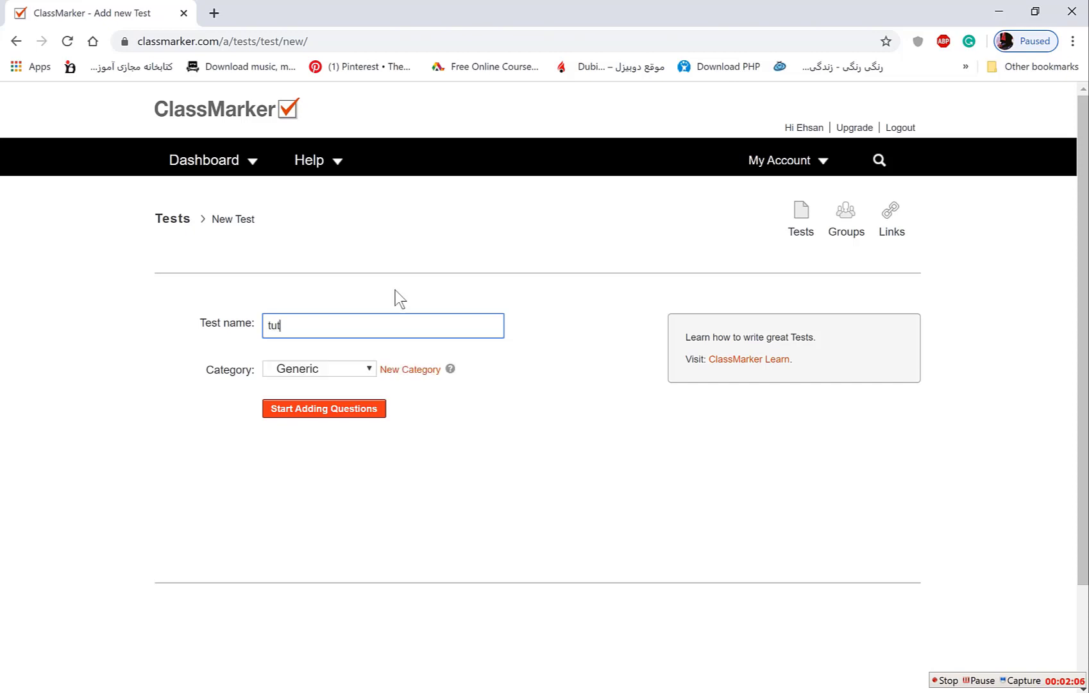
{"action": "type", "text": "orial test"}
{"action": "left_click", "coordinate": [370, 367]}
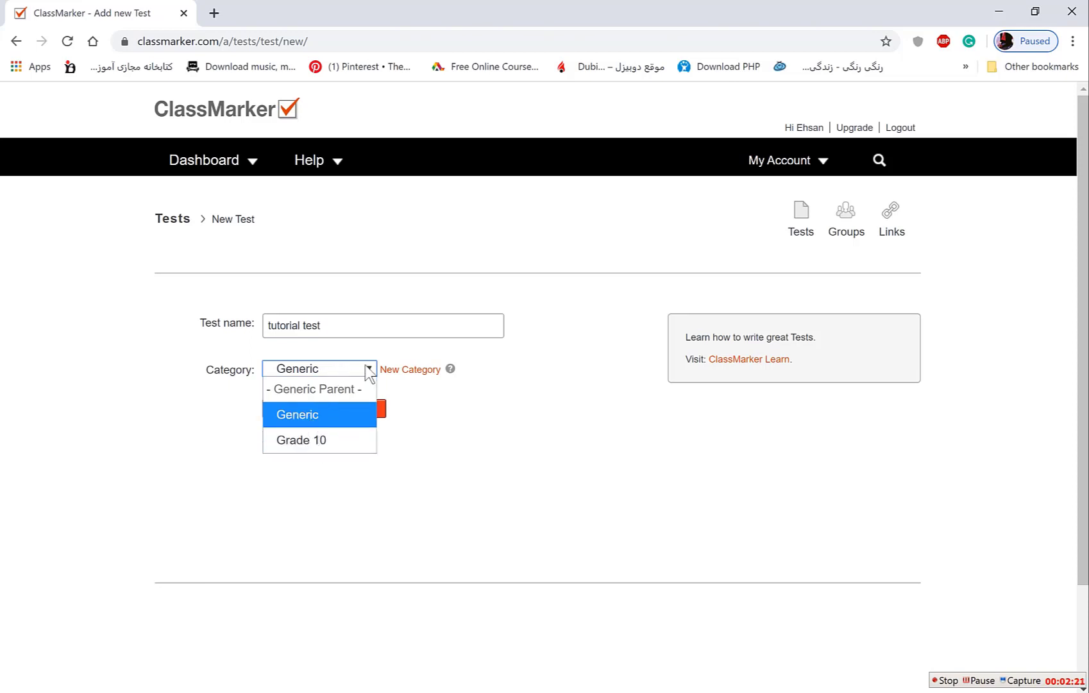
{"action": "left_click", "coordinate": [416, 373]}
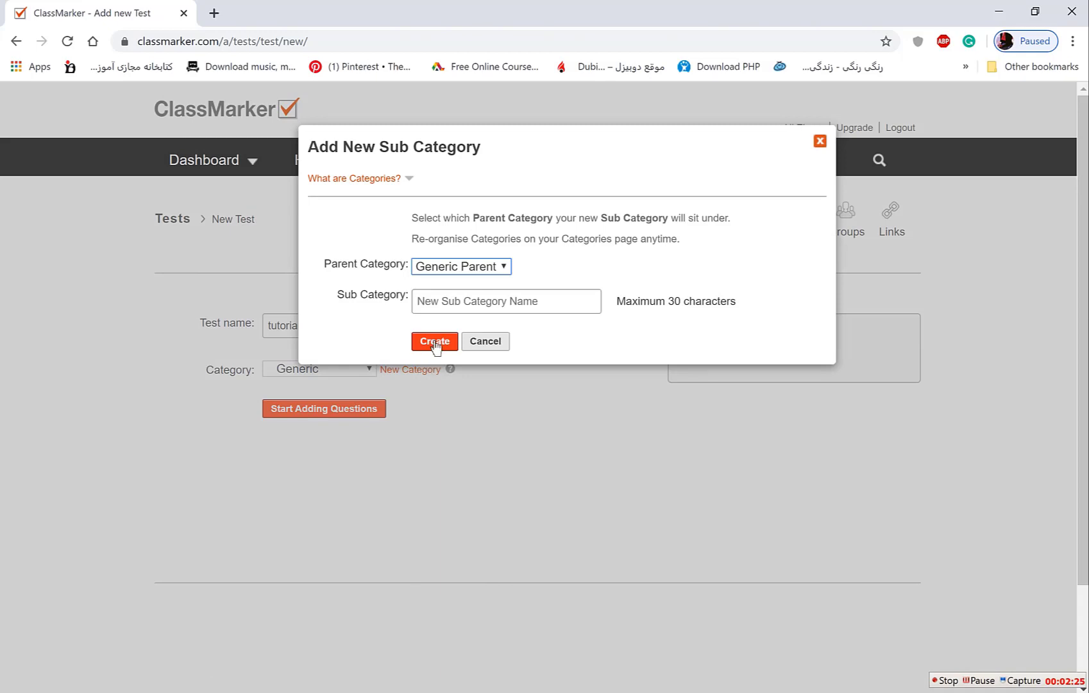
Create sub category 'test' under Generic Parent and save the test to begin adding questions.
{"action": "left_click", "coordinate": [507, 269]}
{"action": "left_click", "coordinate": [473, 285]}
{"action": "left_click", "coordinate": [461, 301]}
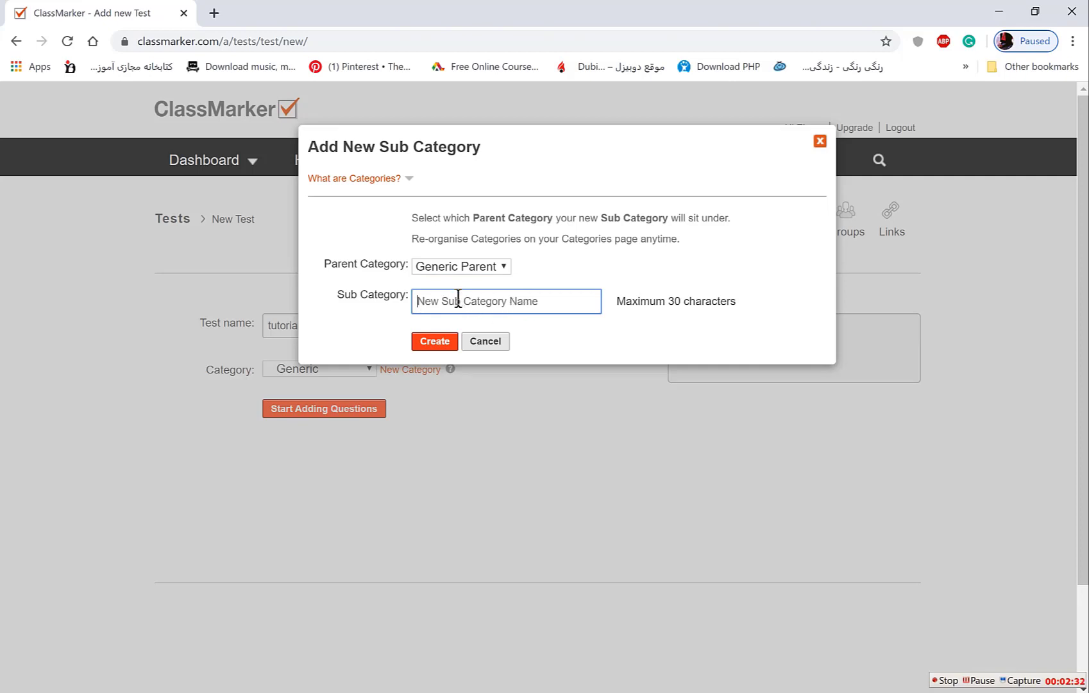
{"action": "type", "text": "test"}
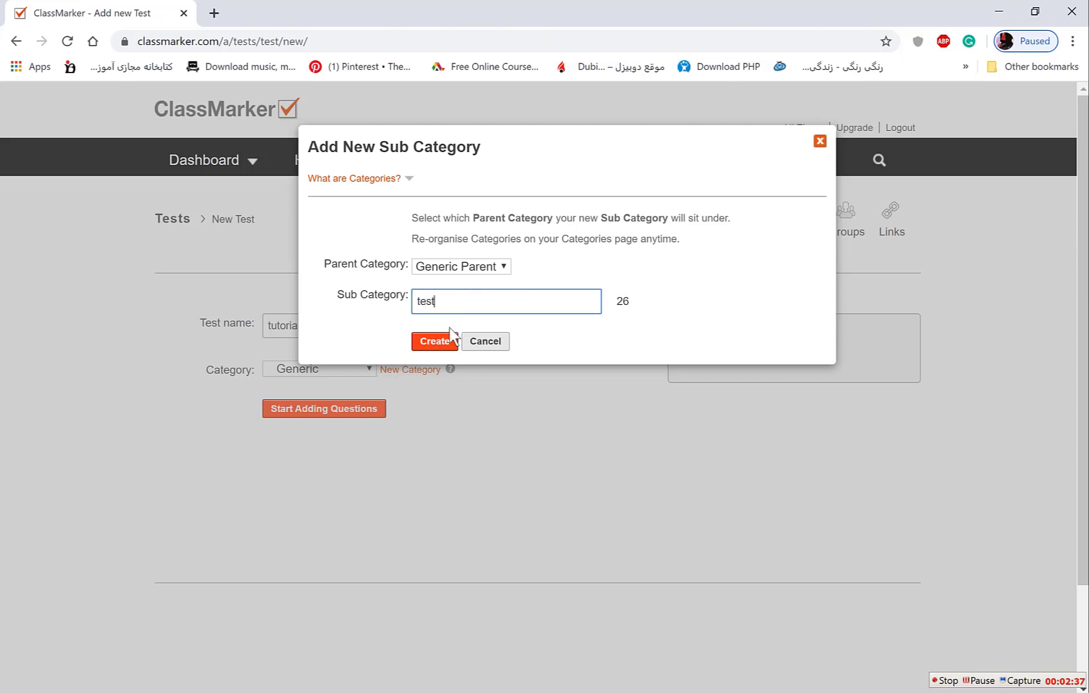
{"action": "left_click", "coordinate": [437, 341]}
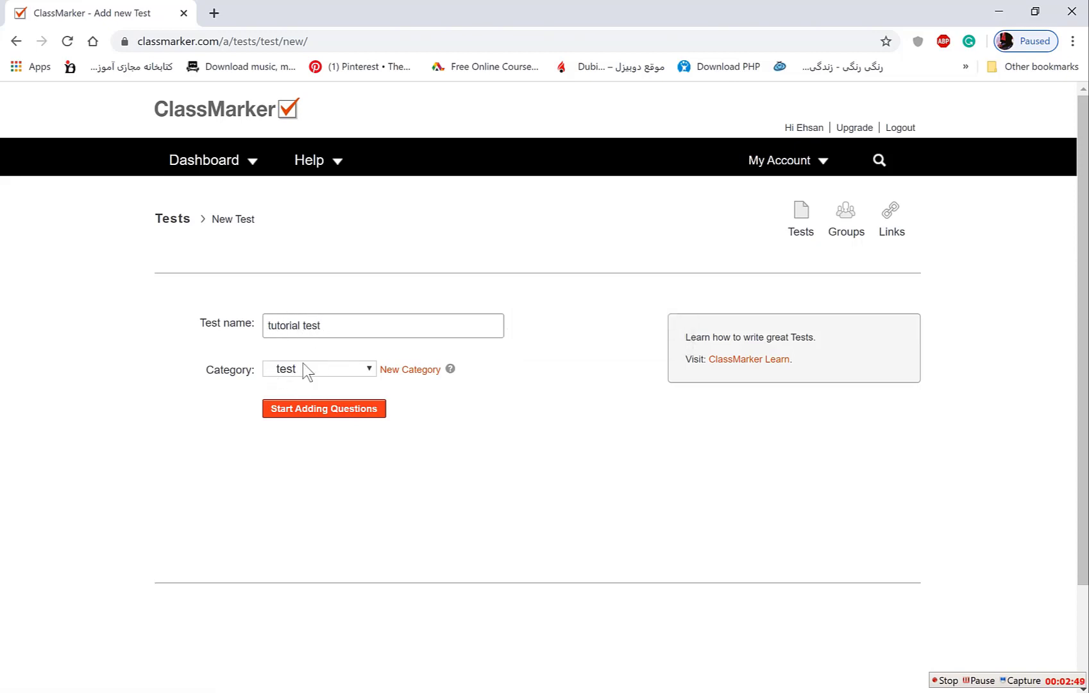
{"action": "left_click", "coordinate": [316, 412]}
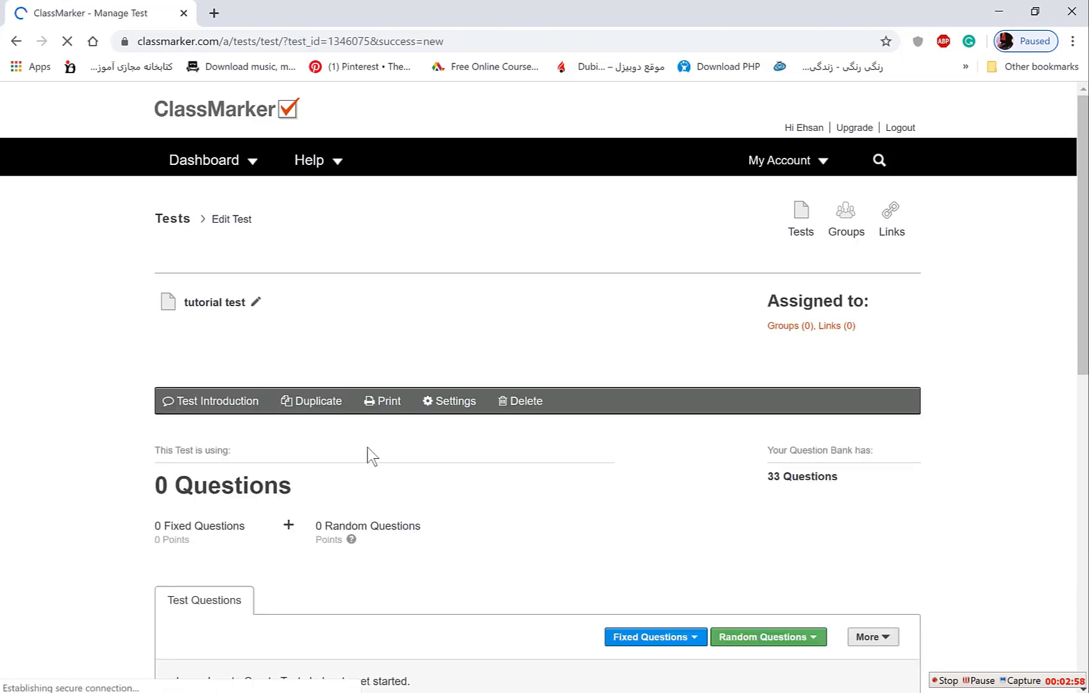
Choose Fixed Questions 'Add to this Test & Question Bank' to open the Add New Questions page.
{"action": "scroll", "coordinate": [367, 447], "scroll_direction": "down", "scroll_amount": 3}
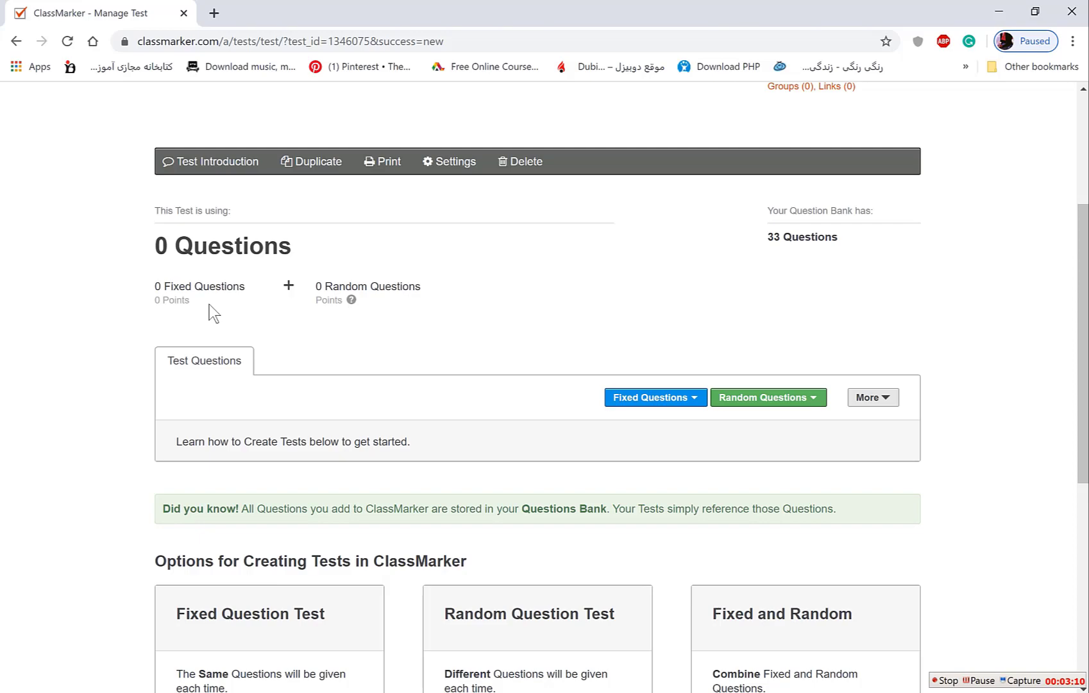
{"action": "scroll", "coordinate": [210, 304], "scroll_direction": "down", "scroll_amount": 1}
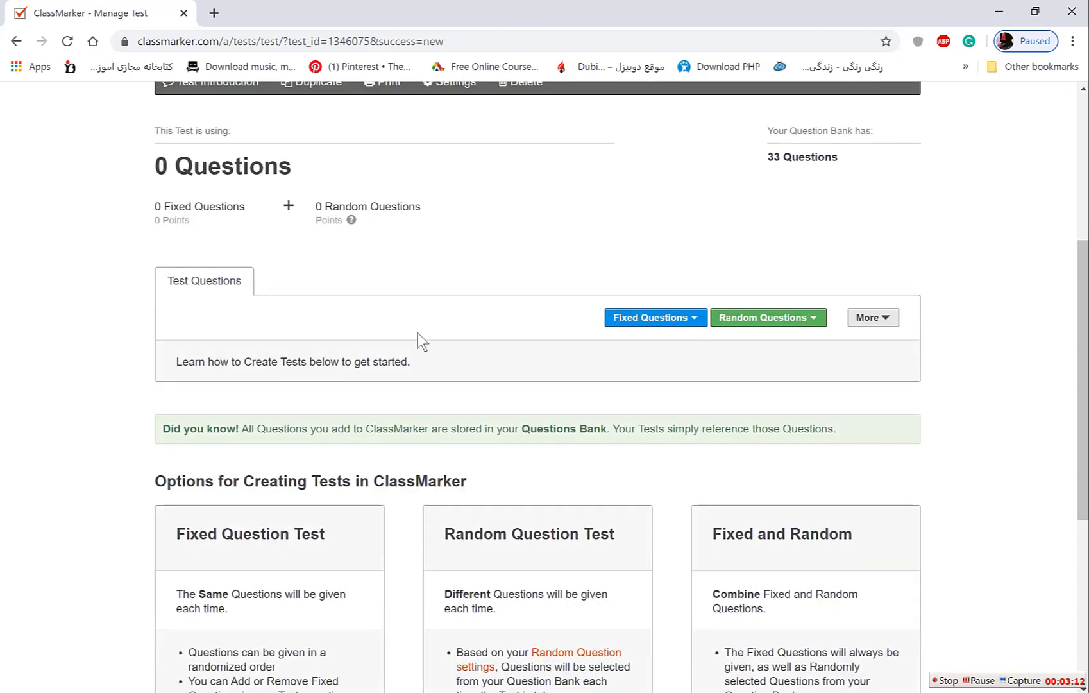
{"action": "left_click", "coordinate": [656, 321]}
{"action": "left_click", "coordinate": [748, 324]}
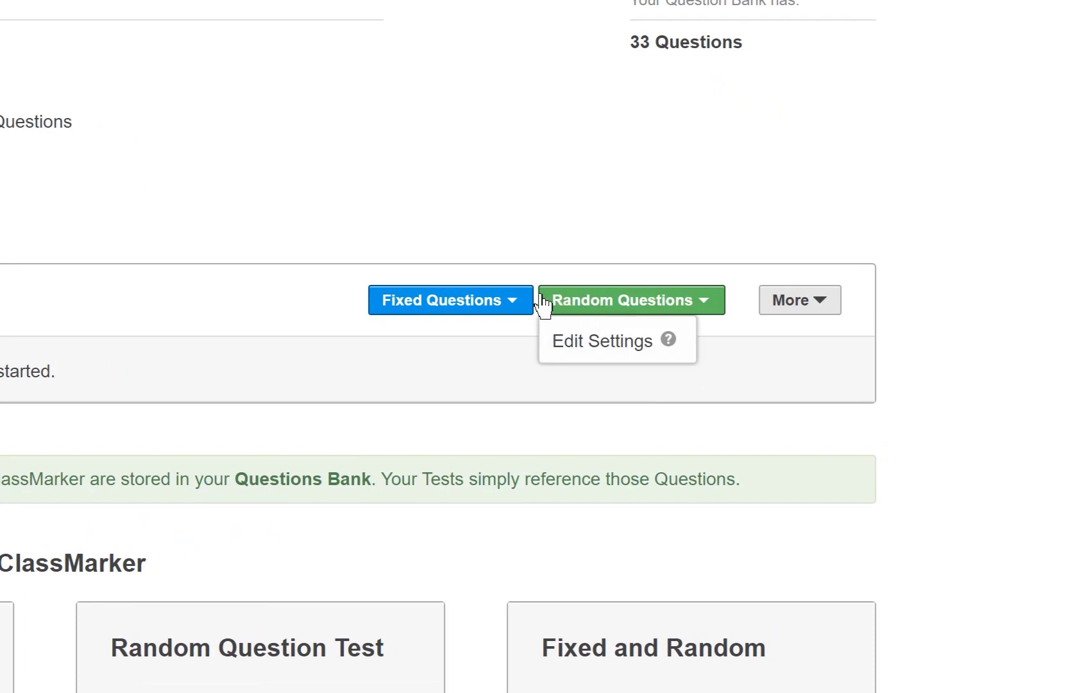
{"action": "left_click", "coordinate": [498, 305]}
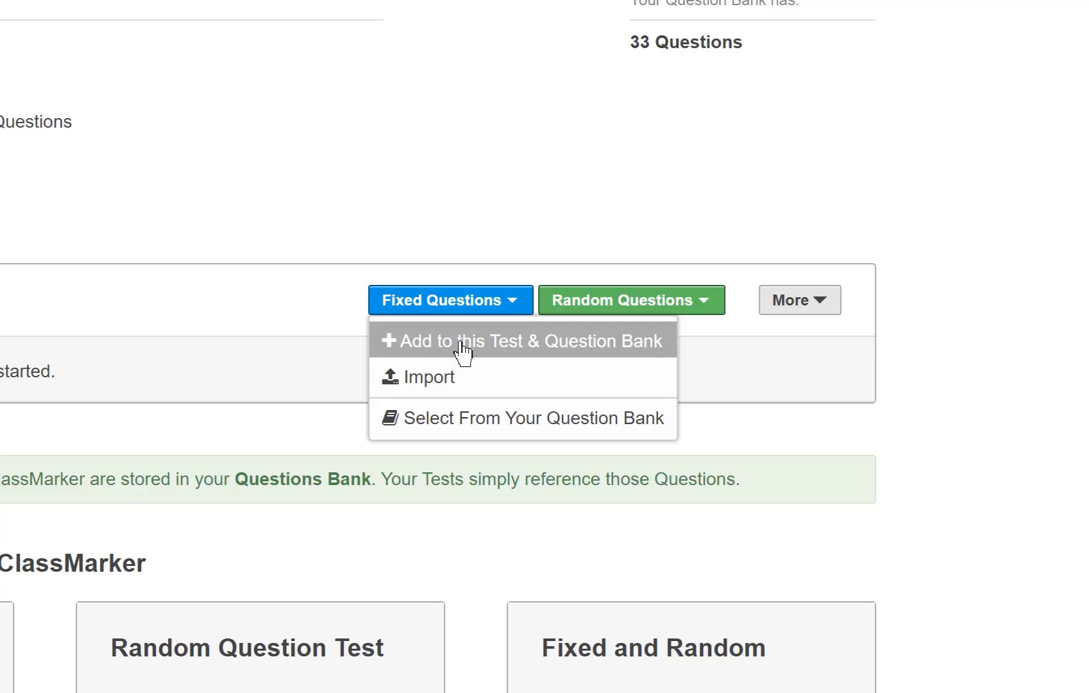
{"action": "left_click", "coordinate": [461, 345]}
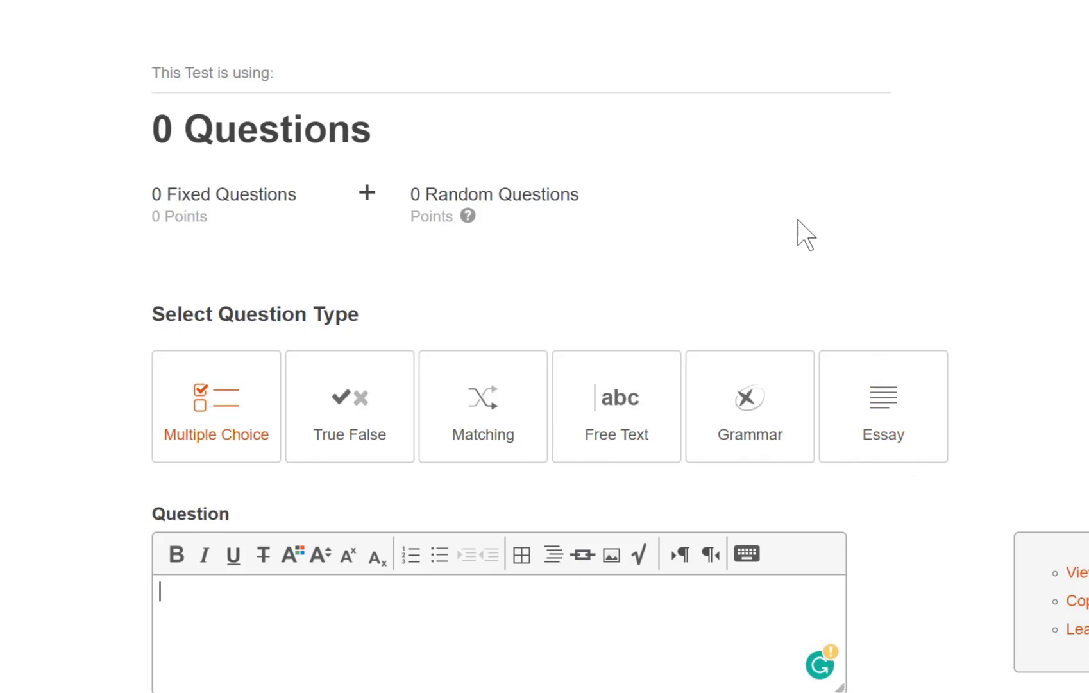
Type 3 as the start of the multiple-choice question text.
{"action": "scroll", "coordinate": [798, 219], "scroll_direction": "down", "scroll_amount": 2}
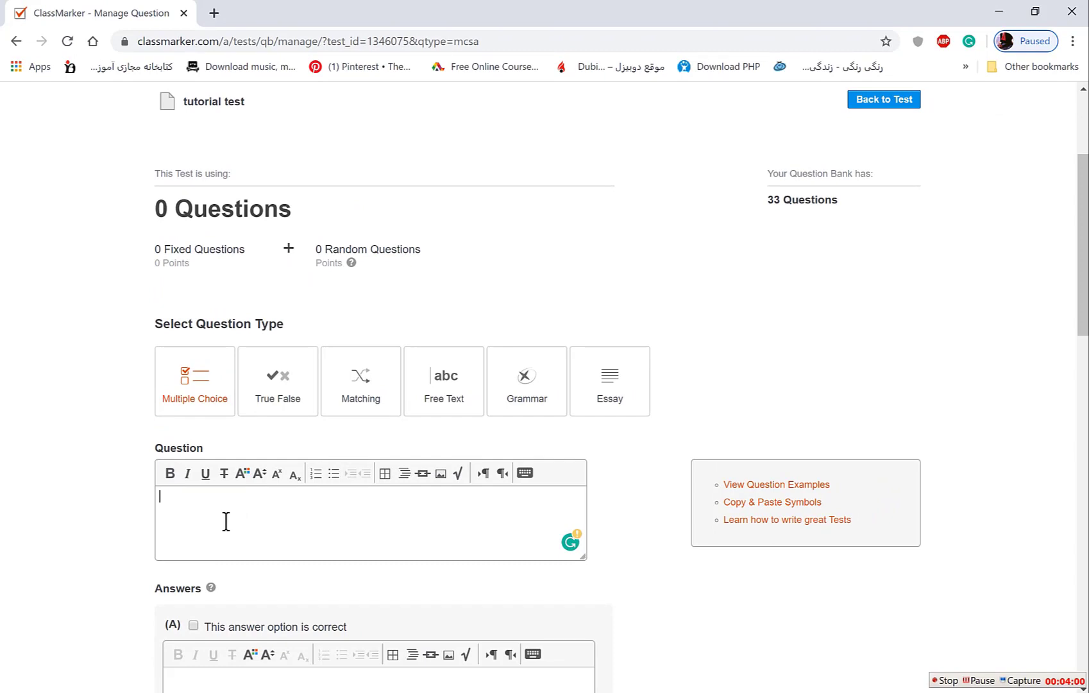
{"action": "type", "text": "3"}
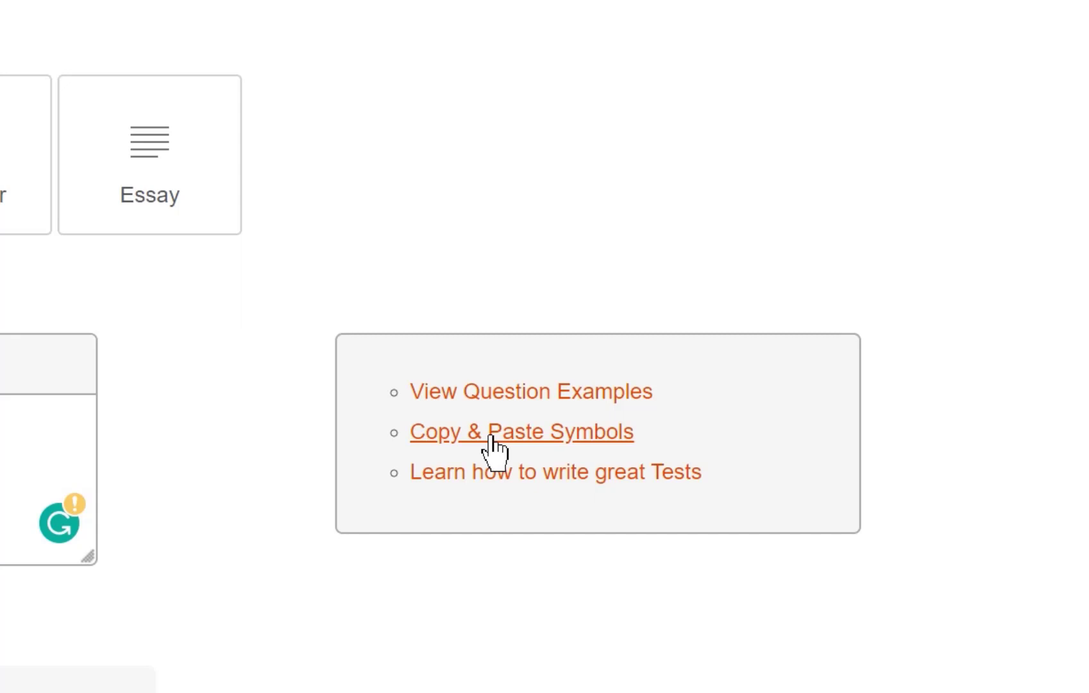
Copy the × sign from Copy & Paste Symbols and complete the expression 3×2+1.
{"action": "left_click", "coordinate": [490, 437]}
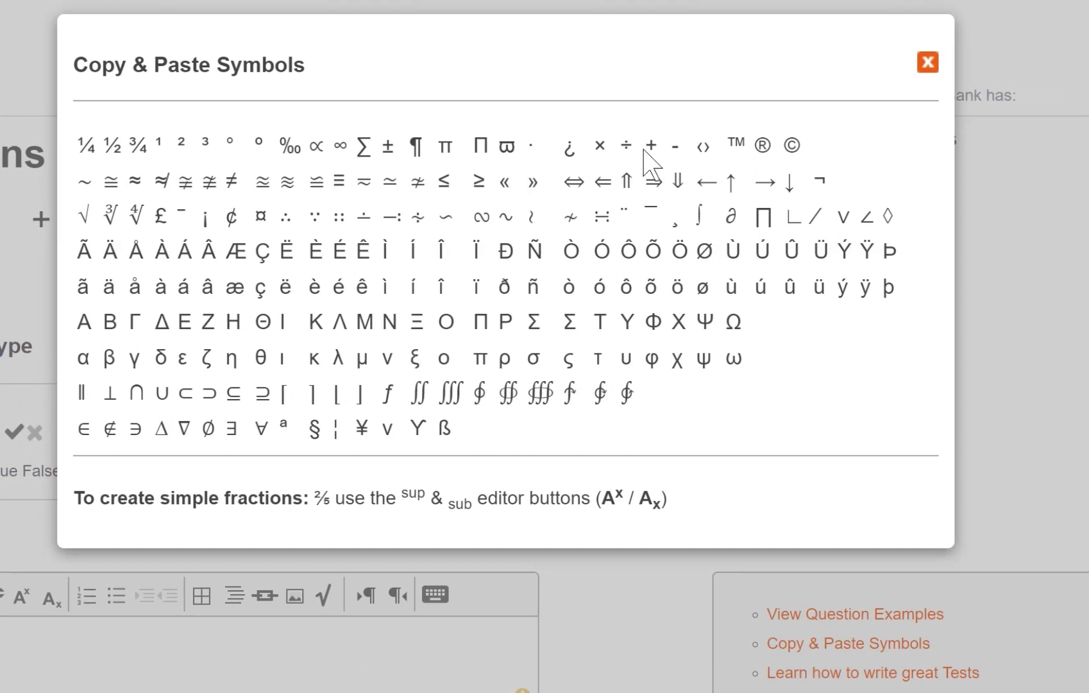
{"action": "double_click", "coordinate": [600, 145]}
{"action": "right_click", "coordinate": [601, 145]}
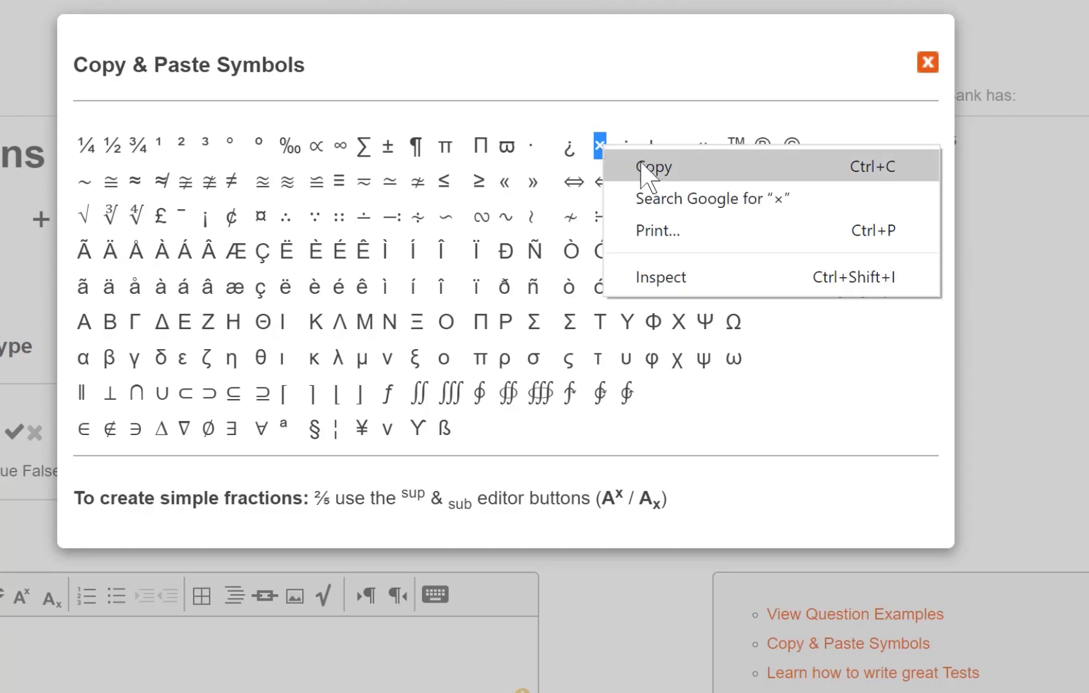
{"action": "left_click", "coordinate": [643, 165]}
{"action": "left_click", "coordinate": [928, 62]}
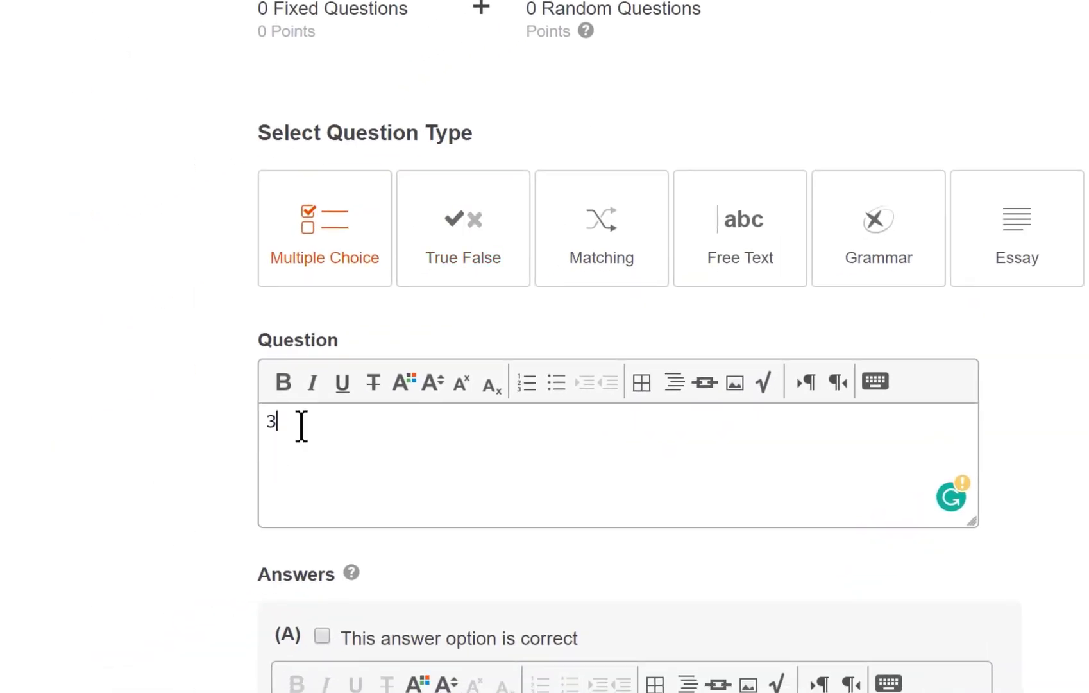
{"action": "key", "text": "ctrl+v"}
{"action": "type", "text": "2+1"}
Add the line 'what is the answer of the following equation?' above the expression.
{"action": "left_click", "coordinate": [267, 424]}
{"action": "key", "text": "Return"}
{"action": "key", "text": "Up"}
{"action": "type", "text": "what is the answer "}
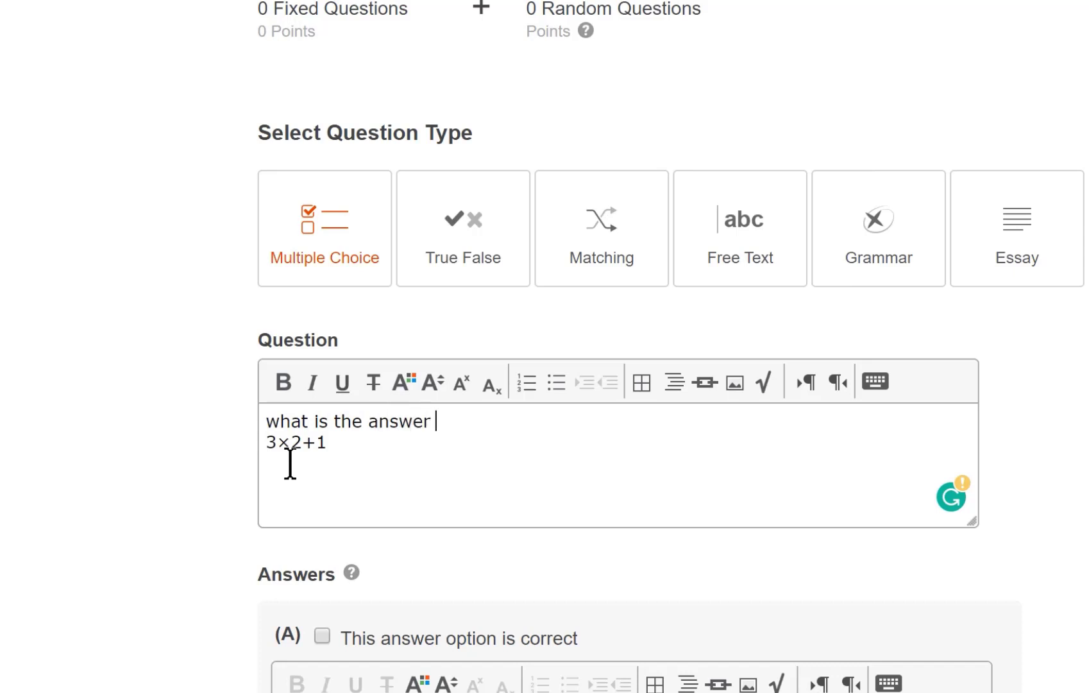
{"action": "type", "text": "of following e"}
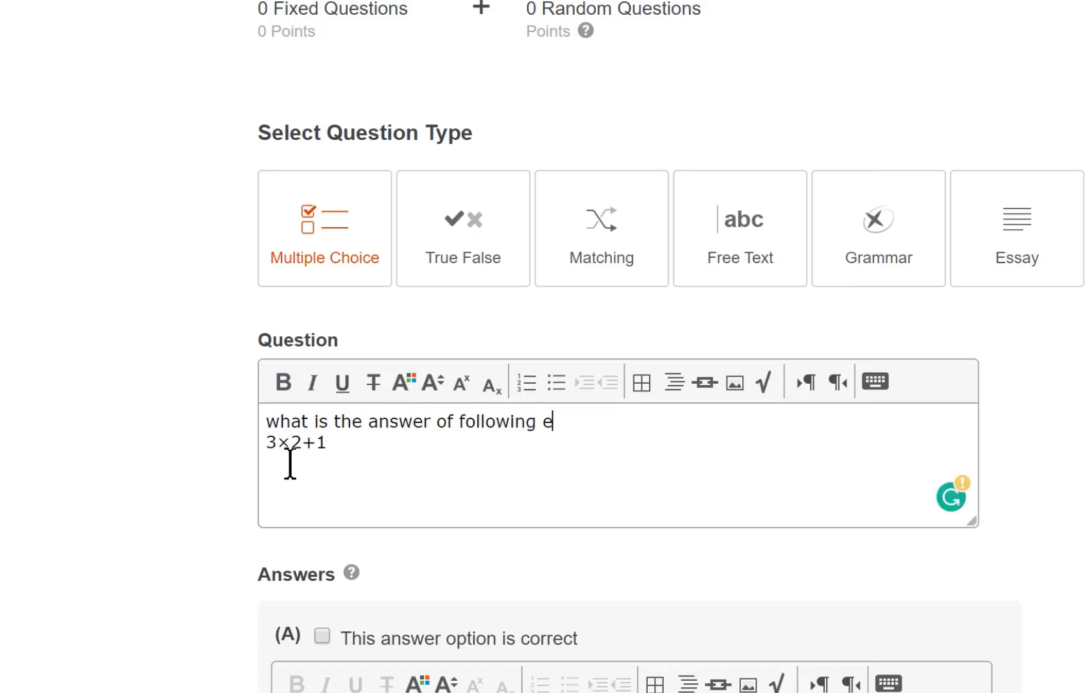
{"action": "type", "text": "quation?"}
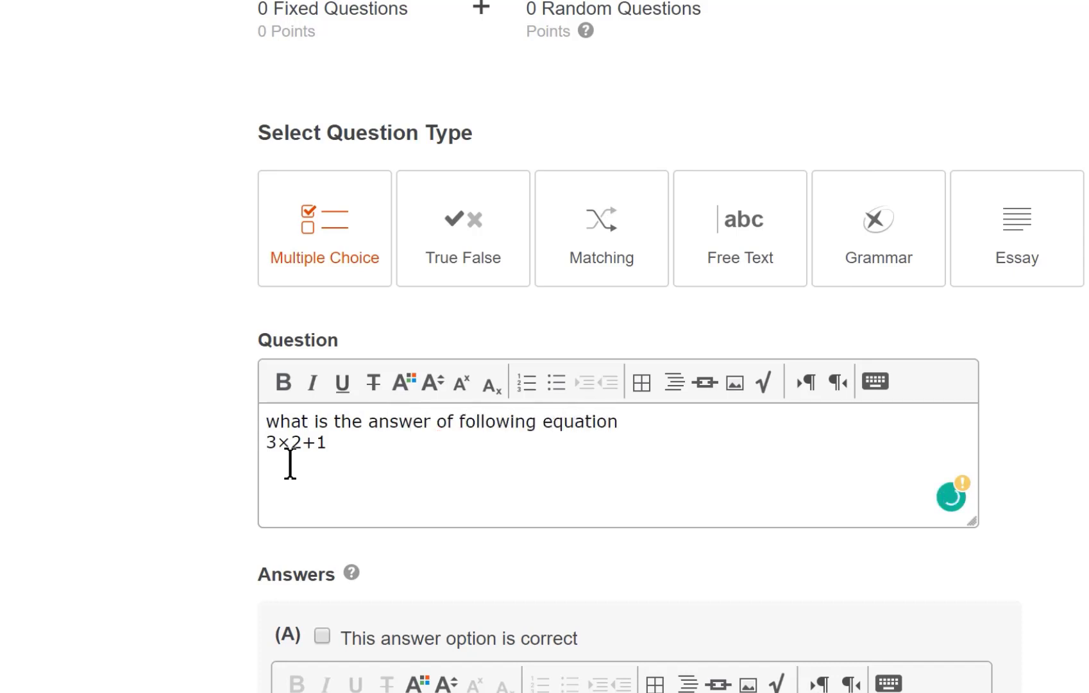
{"action": "right_click", "coordinate": [491, 424]}
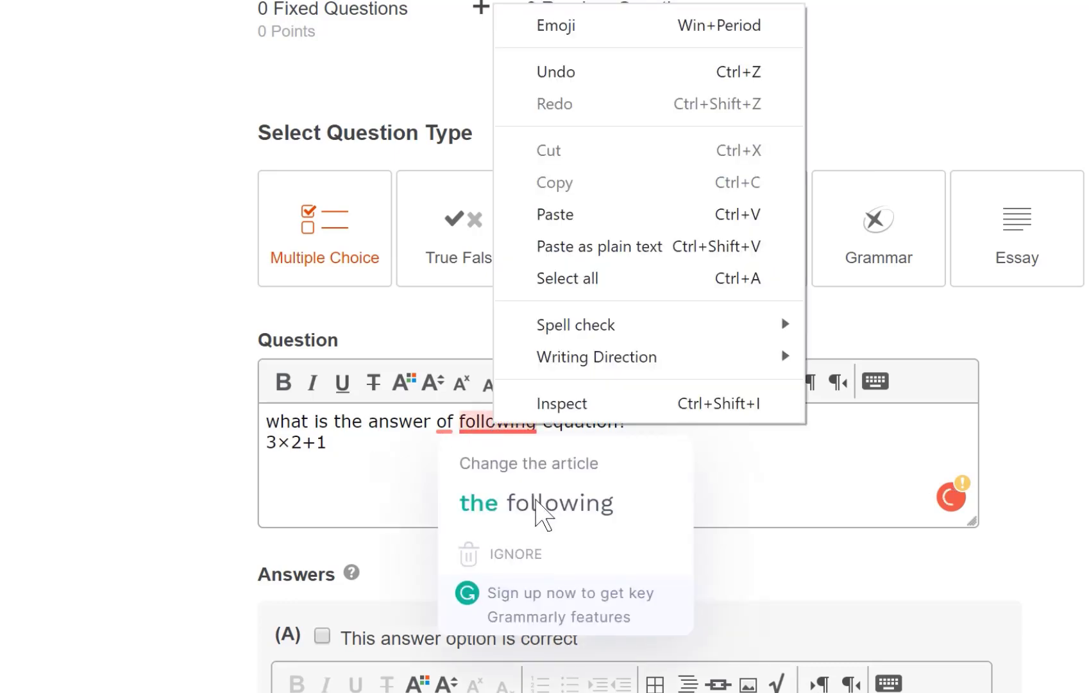
{"action": "left_click", "coordinate": [540, 516]}
{"action": "scroll", "coordinate": [484, 494], "scroll_direction": "down", "scroll_amount": 5}
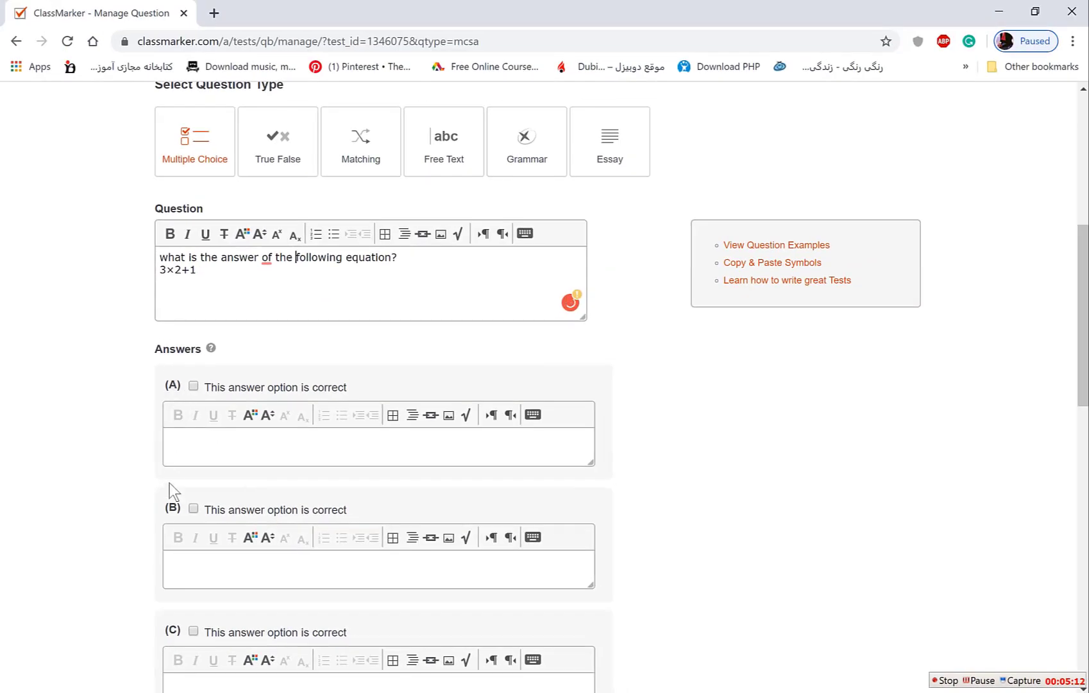
{"action": "scroll", "coordinate": [186, 532], "scroll_direction": "down", "scroll_amount": 2}
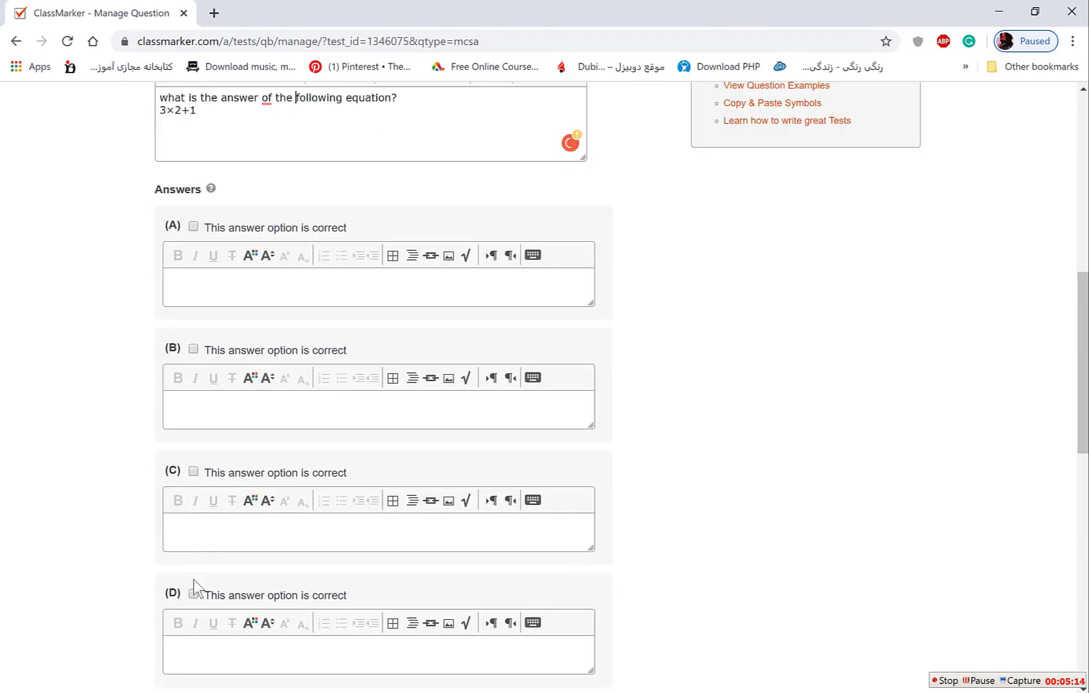
{"action": "scroll", "coordinate": [194, 579], "scroll_direction": "up", "scroll_amount": 1}
Fill answer options B, C and D with 7, 9 and 11.
{"action": "left_click", "coordinate": [209, 370]}
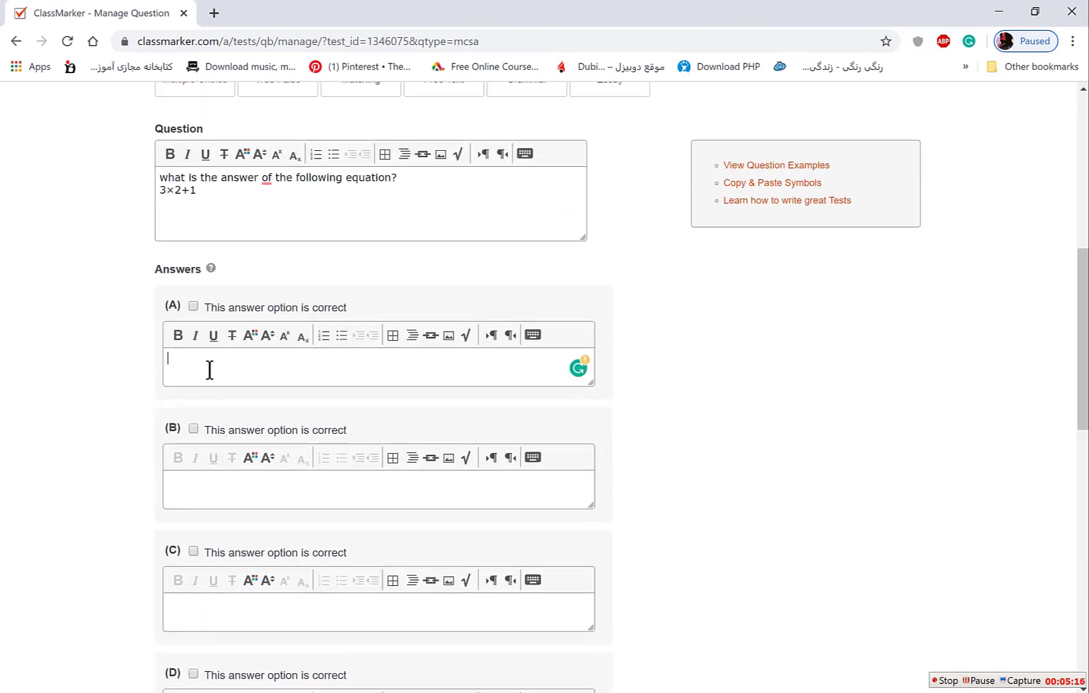
{"action": "left_click", "coordinate": [199, 494]}
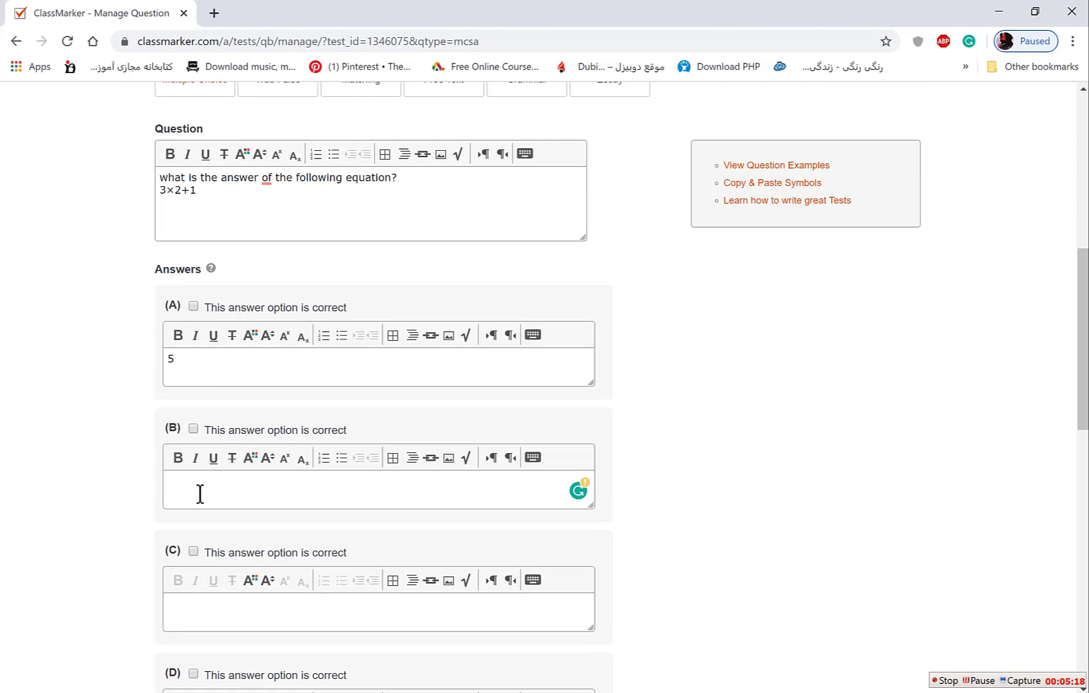
{"action": "type", "text": "7"}
{"action": "scroll", "coordinate": [199, 496], "scroll_direction": "down", "scroll_amount": 2}
{"action": "left_click", "coordinate": [197, 456]}
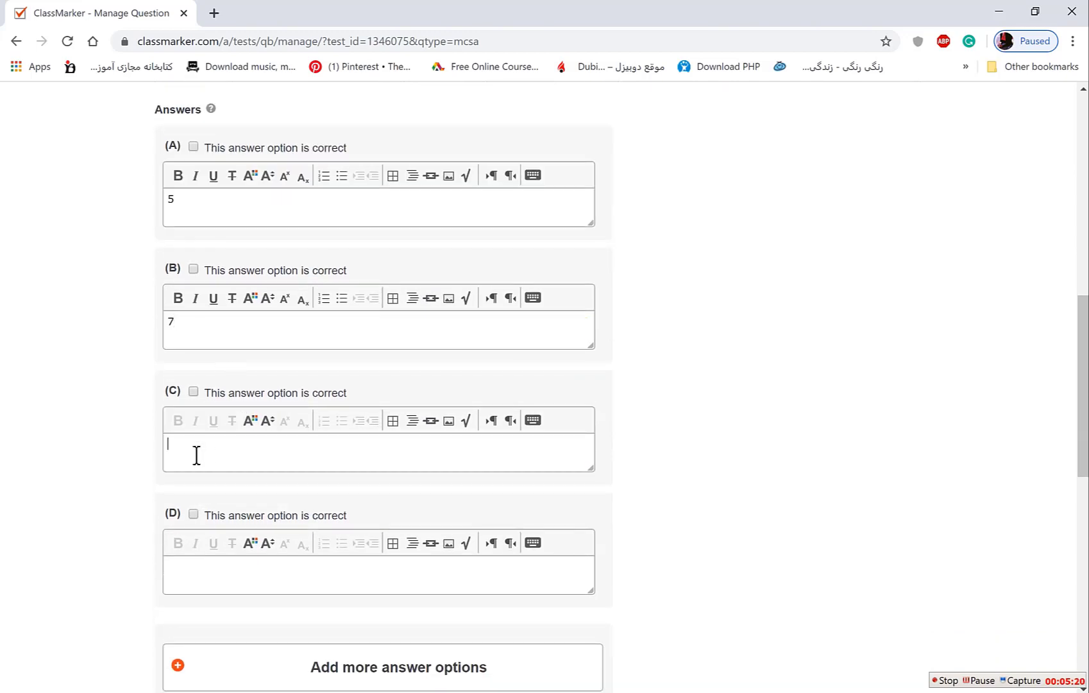
{"action": "type", "text": "9"}
{"action": "scroll", "coordinate": [199, 474], "scroll_direction": "down", "scroll_amount": 1}
{"action": "left_click", "coordinate": [205, 493]}
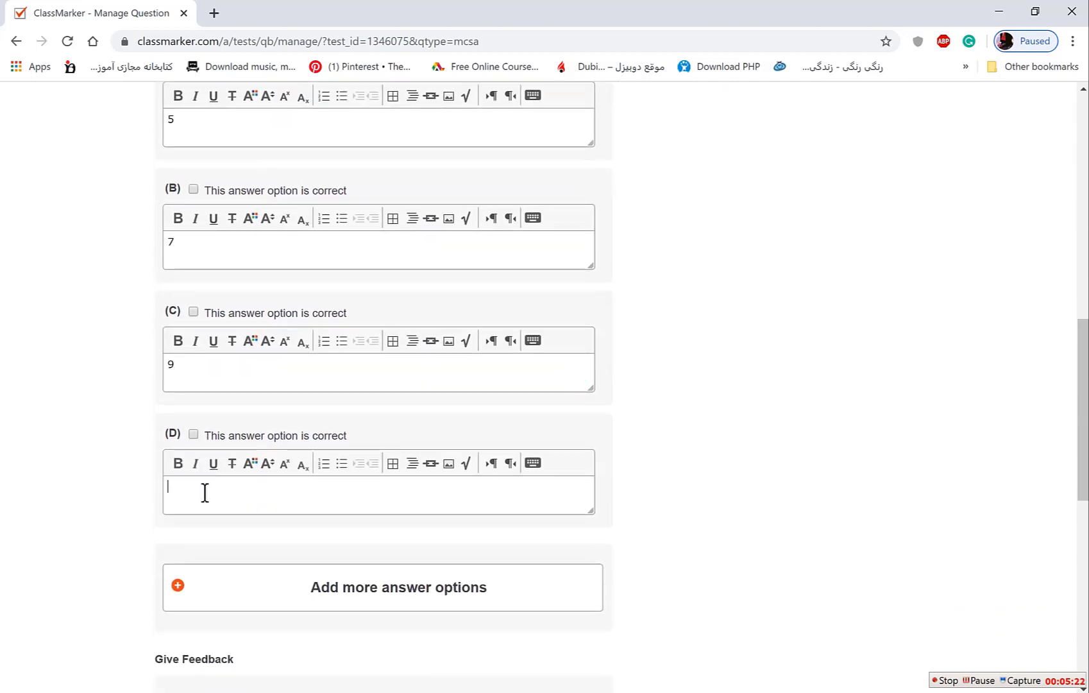
{"action": "type", "text": "11"}
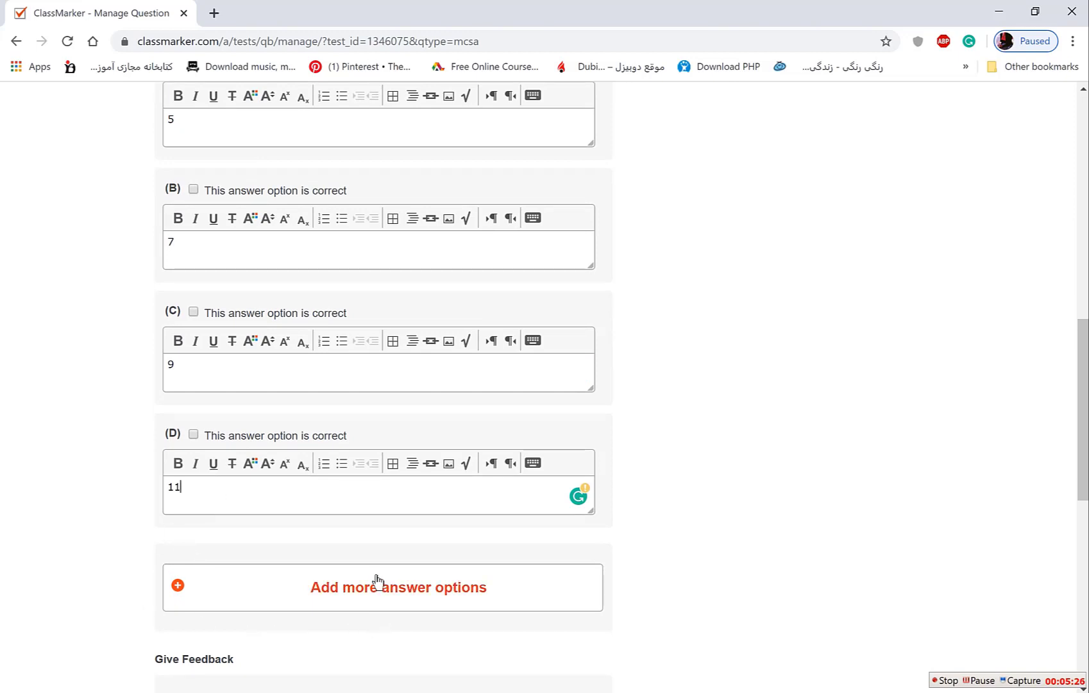
Add more answer slots and mark option B (7) as the correct answer.
{"action": "left_click", "coordinate": [367, 591]}
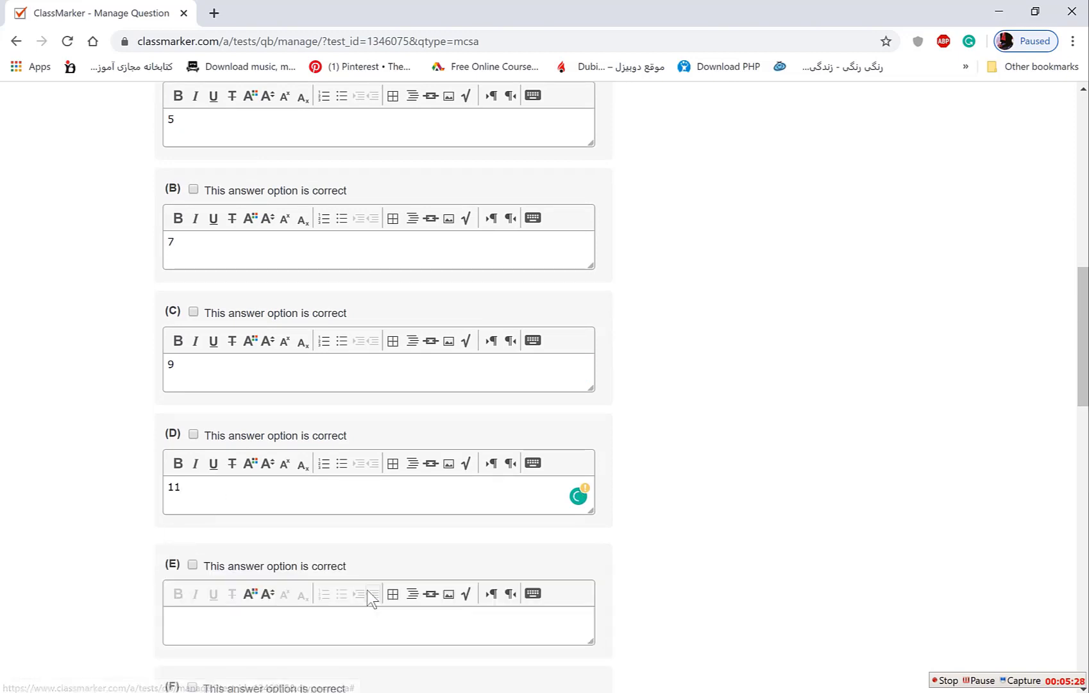
{"action": "scroll", "coordinate": [267, 574], "scroll_direction": "down", "scroll_amount": 2}
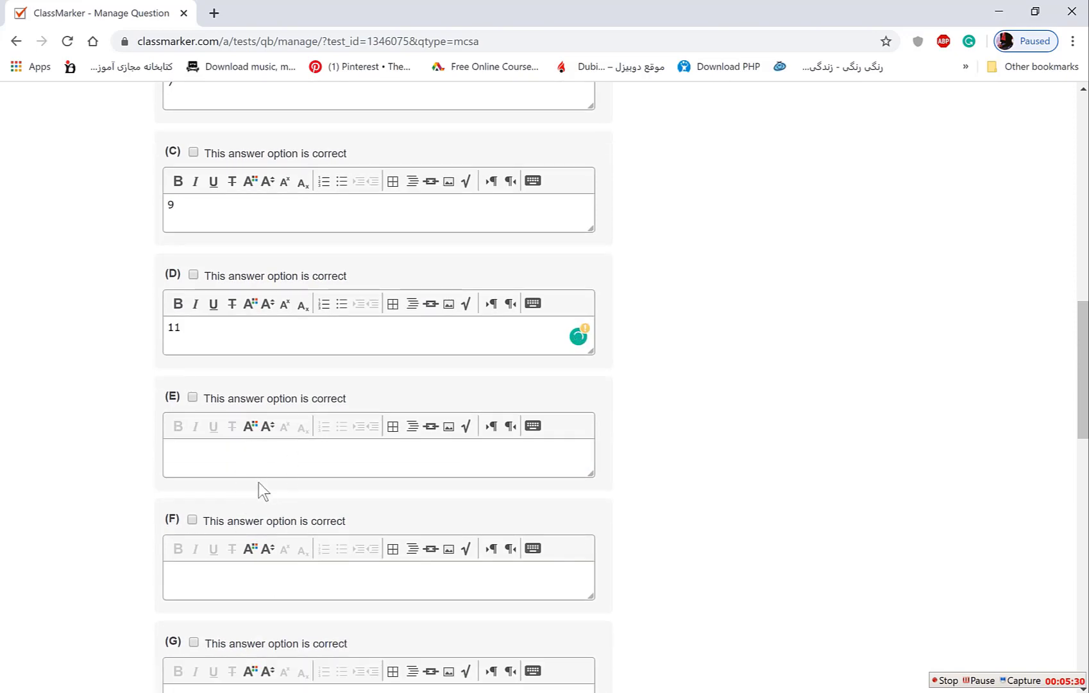
{"action": "scroll", "coordinate": [260, 488], "scroll_direction": "up", "scroll_amount": 2}
{"action": "scroll", "coordinate": [255, 494], "scroll_direction": "up", "scroll_amount": 2}
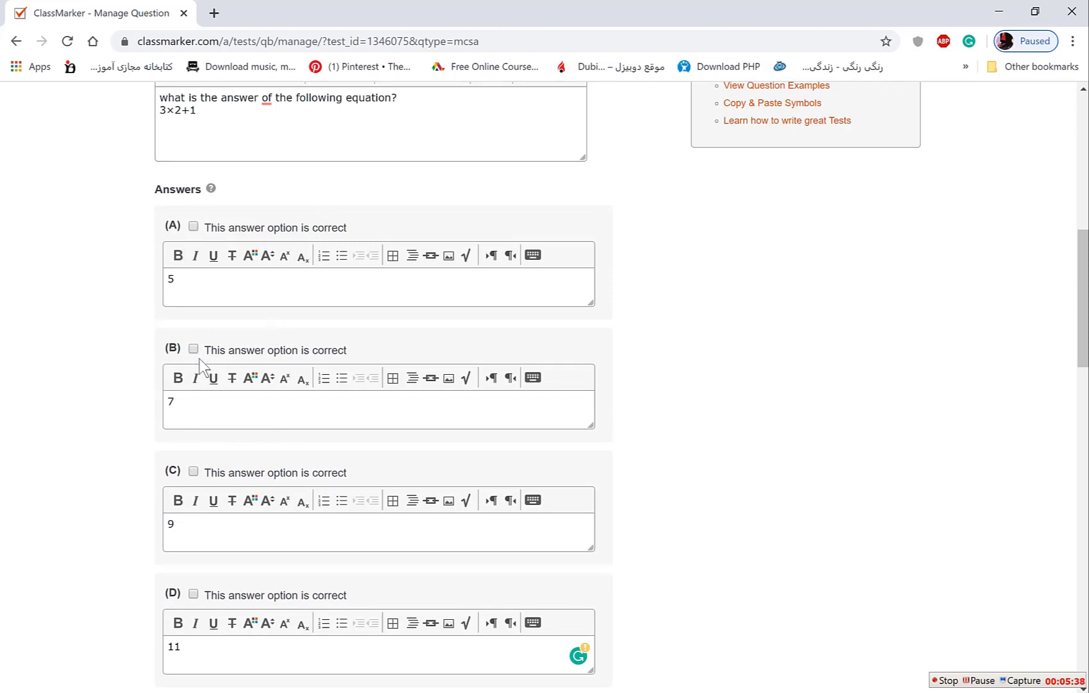
{"action": "scroll", "coordinate": [214, 390], "scroll_direction": "up", "scroll_amount": 2}
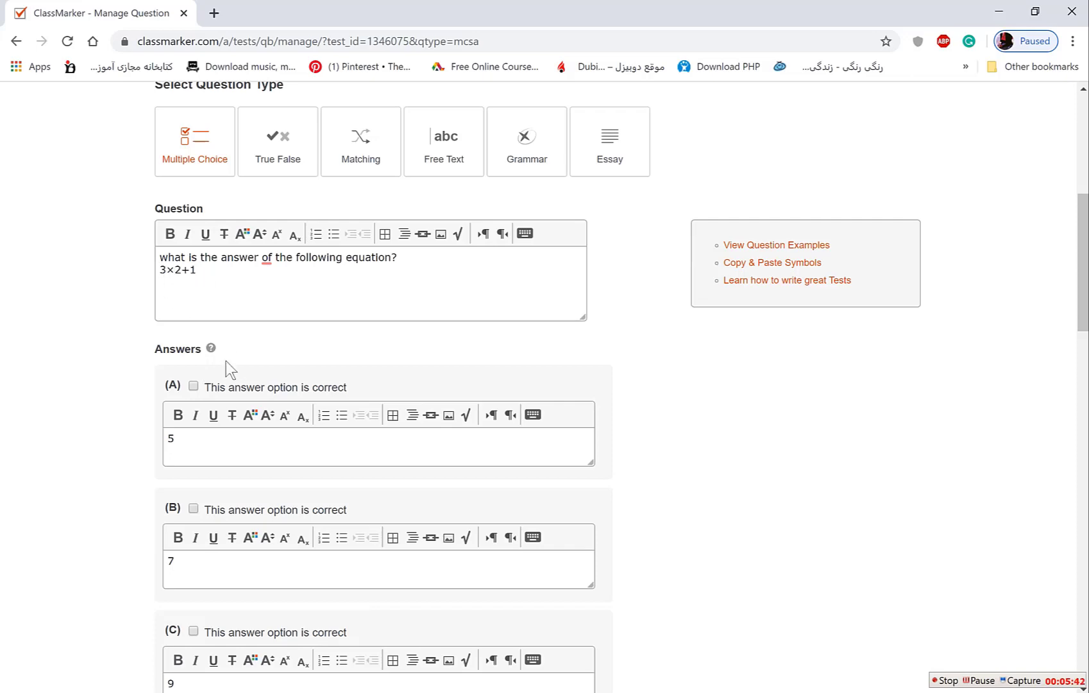
{"action": "scroll", "coordinate": [226, 361], "scroll_direction": "down", "scroll_amount": 1}
{"action": "scroll", "coordinate": [199, 467], "scroll_direction": "down", "scroll_amount": 3}
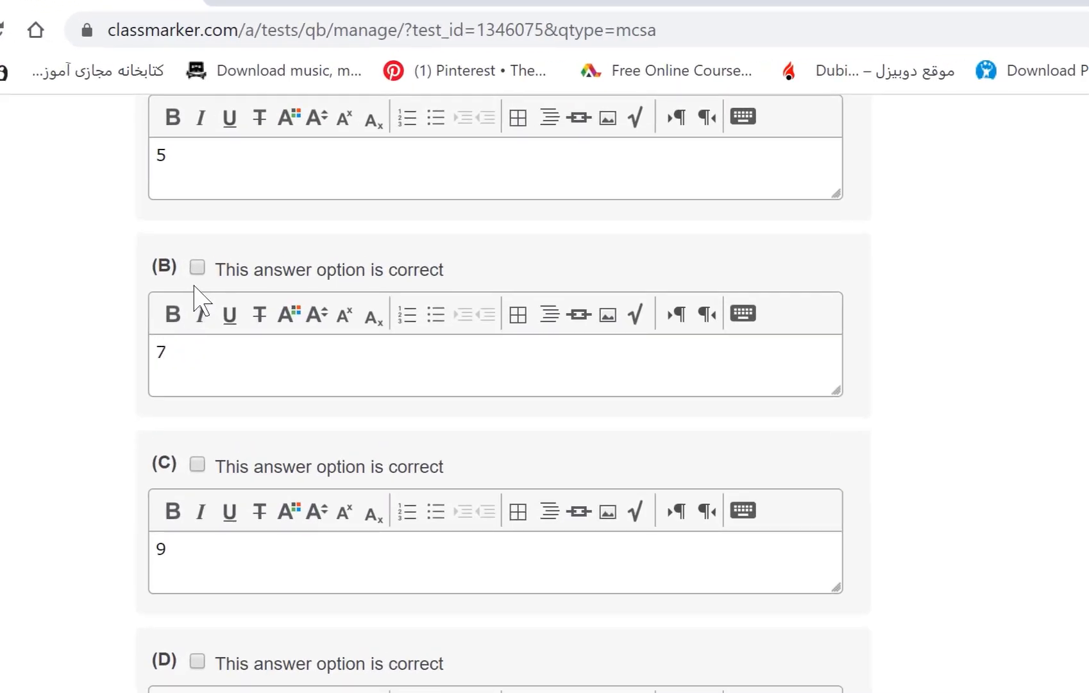
{"action": "left_click", "coordinate": [198, 267]}
{"action": "scroll", "coordinate": [423, 417], "scroll_direction": "down", "scroll_amount": 5}
{"action": "scroll", "coordinate": [417, 412], "scroll_direction": "up", "scroll_amount": 20}
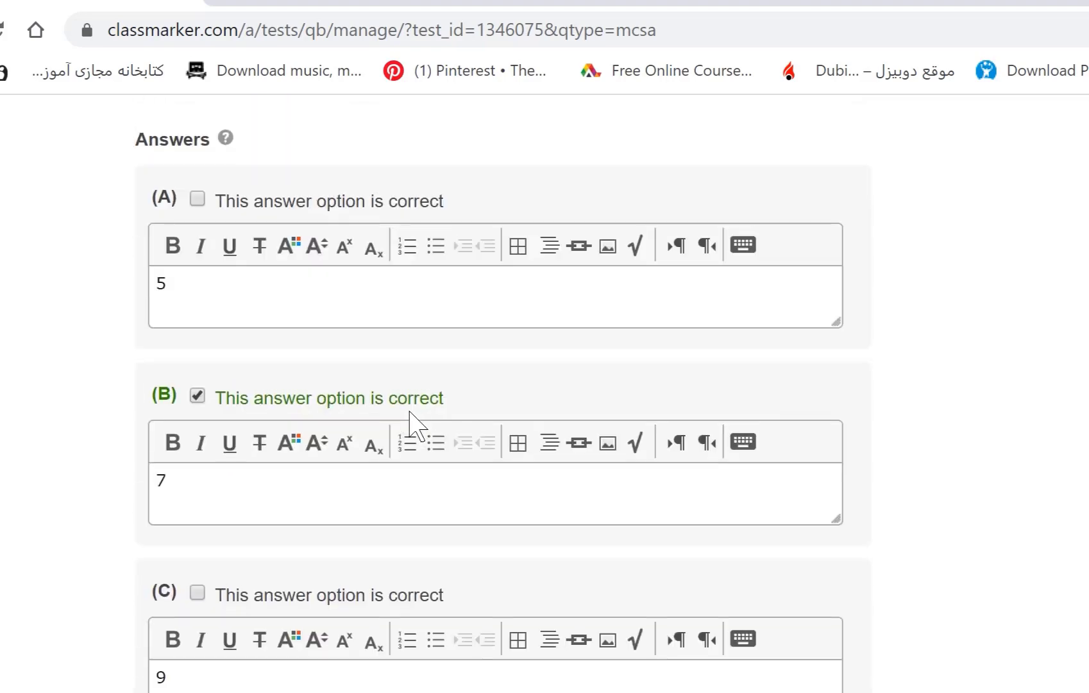
{"action": "scroll", "coordinate": [385, 422], "scroll_direction": "down", "scroll_amount": 20}
{"action": "scroll", "coordinate": [355, 424], "scroll_direction": "down", "scroll_amount": 15}
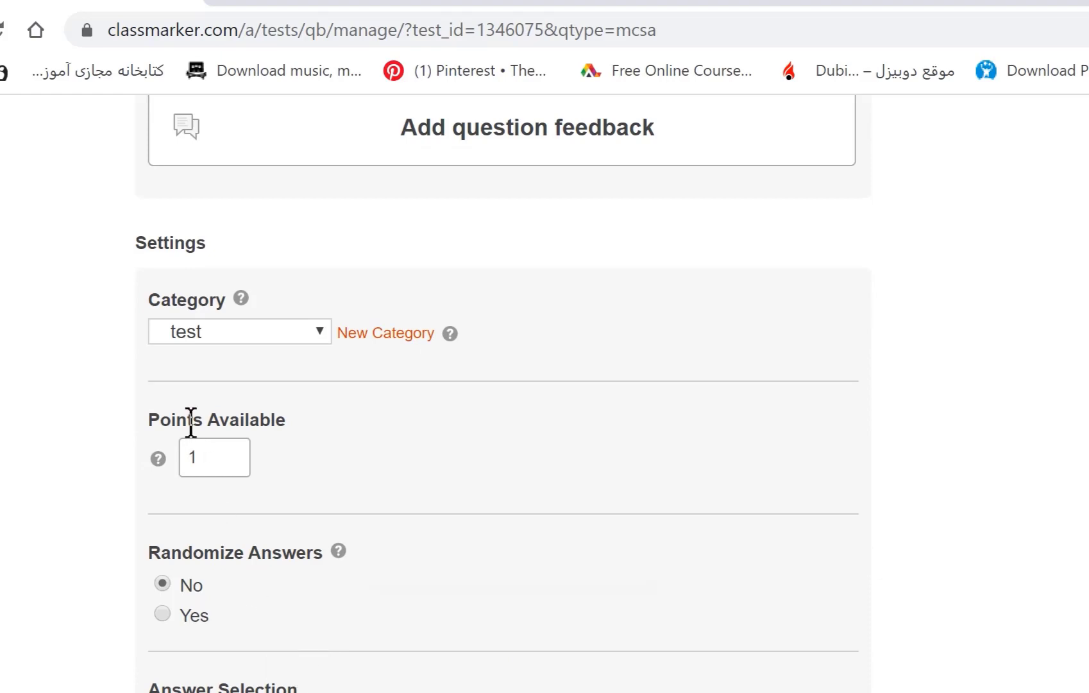
{"action": "left_click_drag", "start_coordinate": [212, 456], "coordinate": [191, 459]}
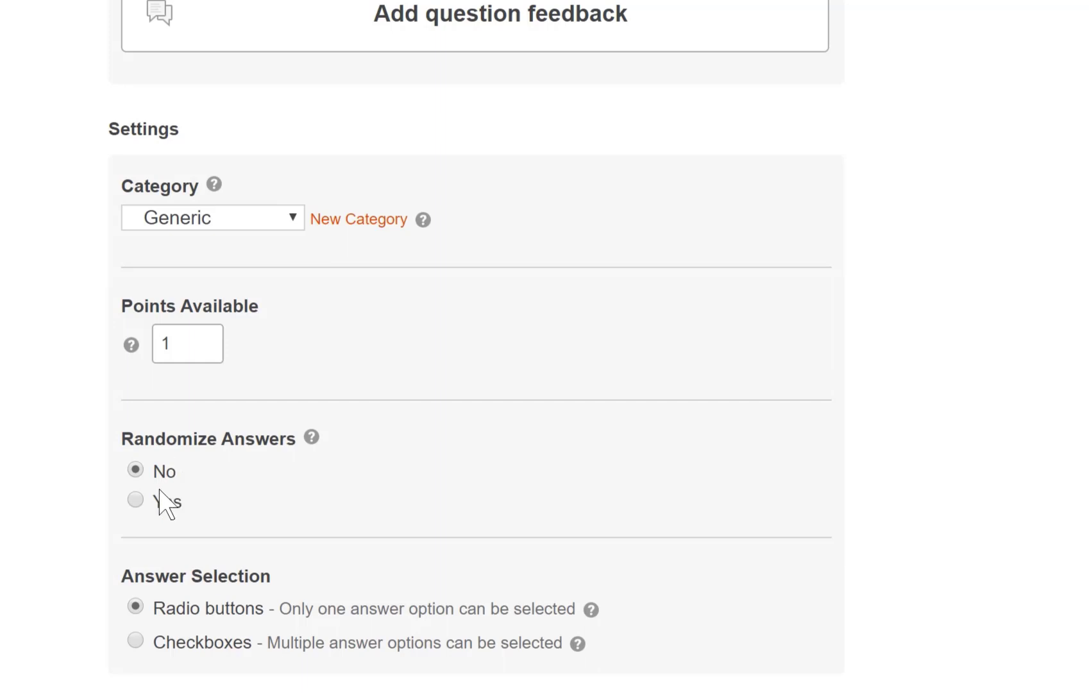
{"action": "left_click", "coordinate": [136, 498]}
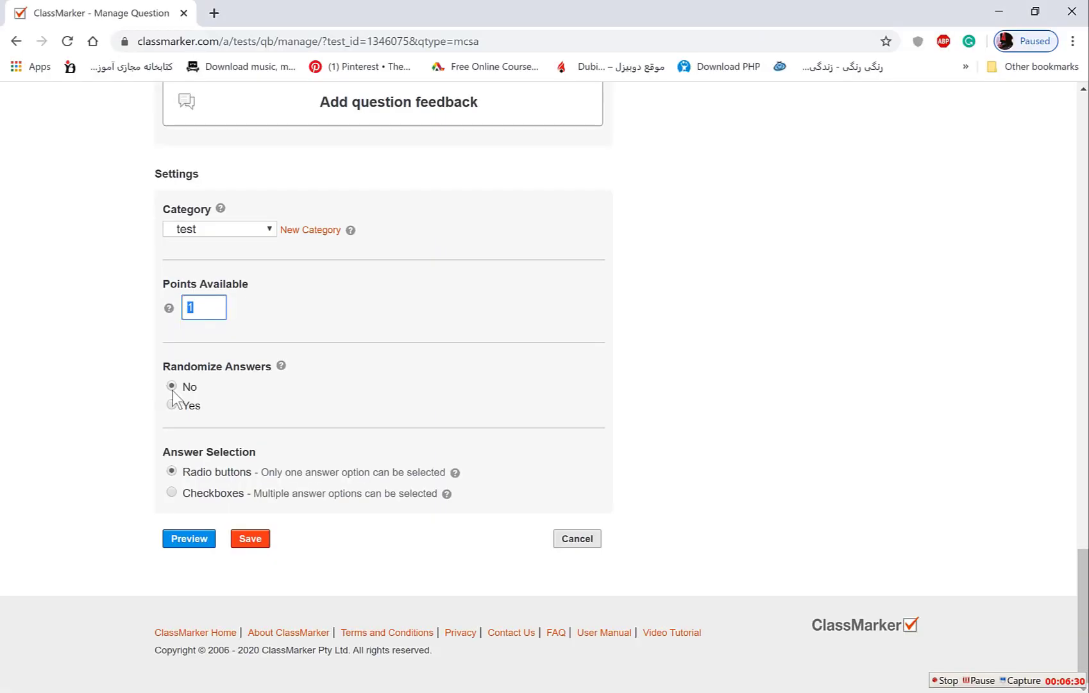
Save the question and highlight the '1 Questions' and '1 Points' totals.
{"action": "left_click", "coordinate": [248, 542]}
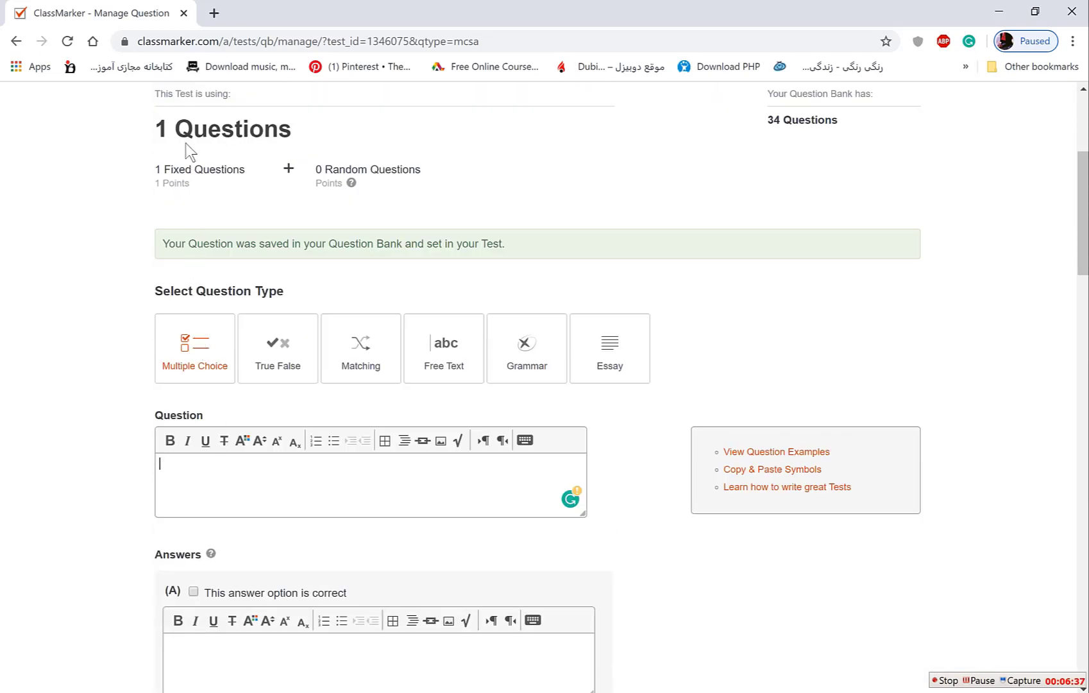
{"action": "left_click_drag", "start_coordinate": [155, 128], "coordinate": [292, 131]}
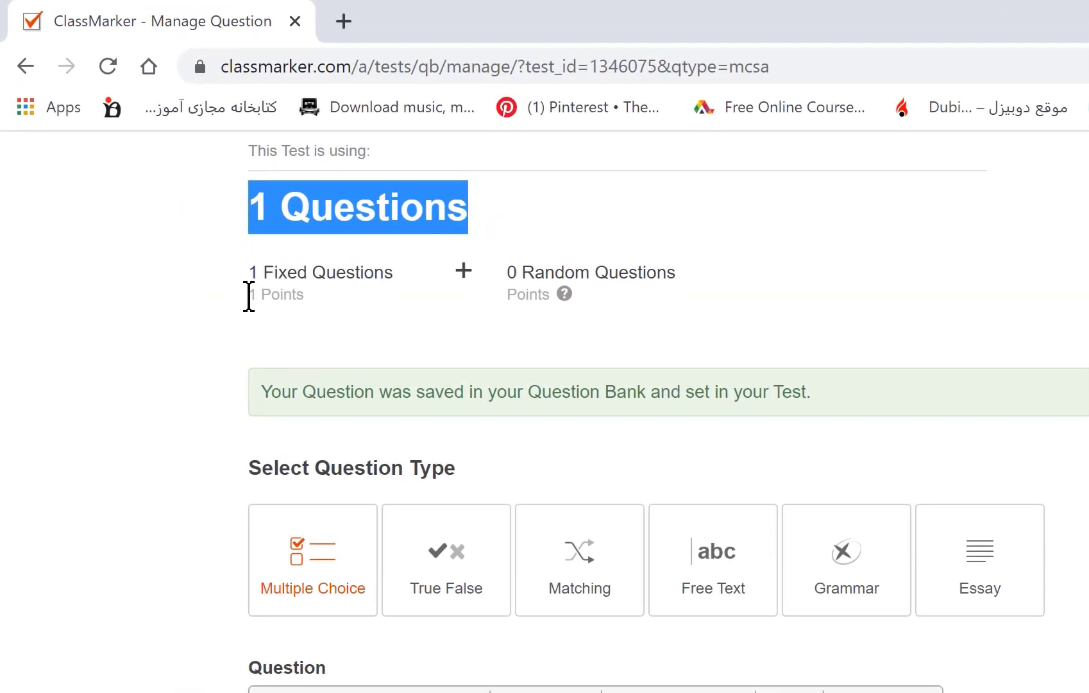
{"action": "left_click_drag", "start_coordinate": [249, 297], "coordinate": [305, 315]}
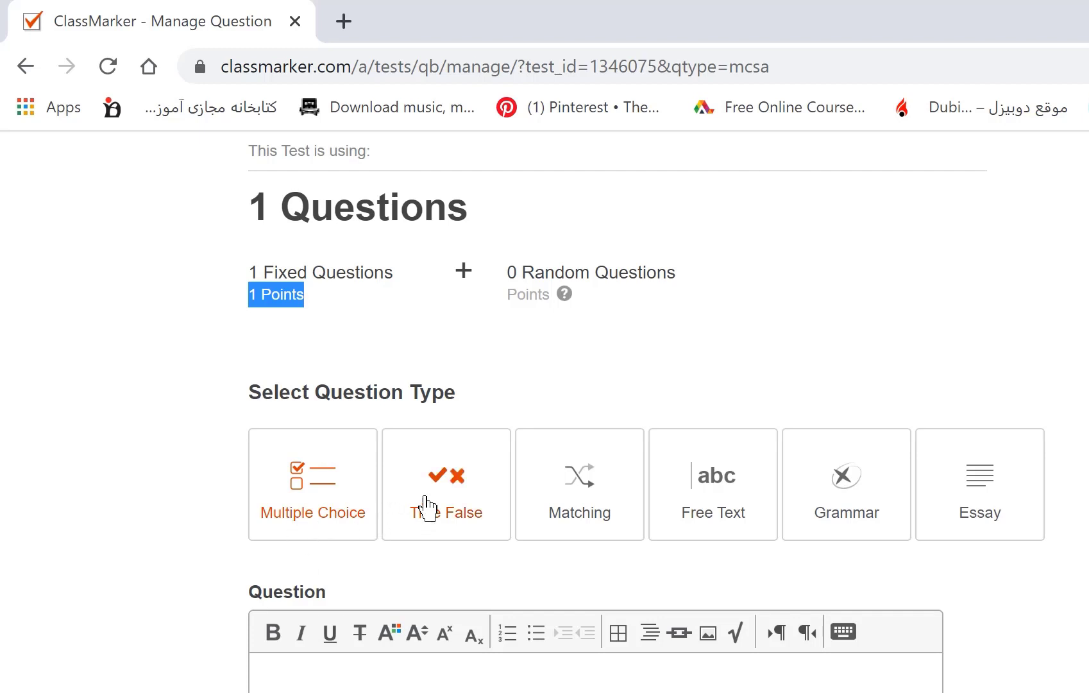
Create a True/False question 'earth is the largest plant in the solar system' and select its points value.
{"action": "left_click", "coordinate": [472, 484]}
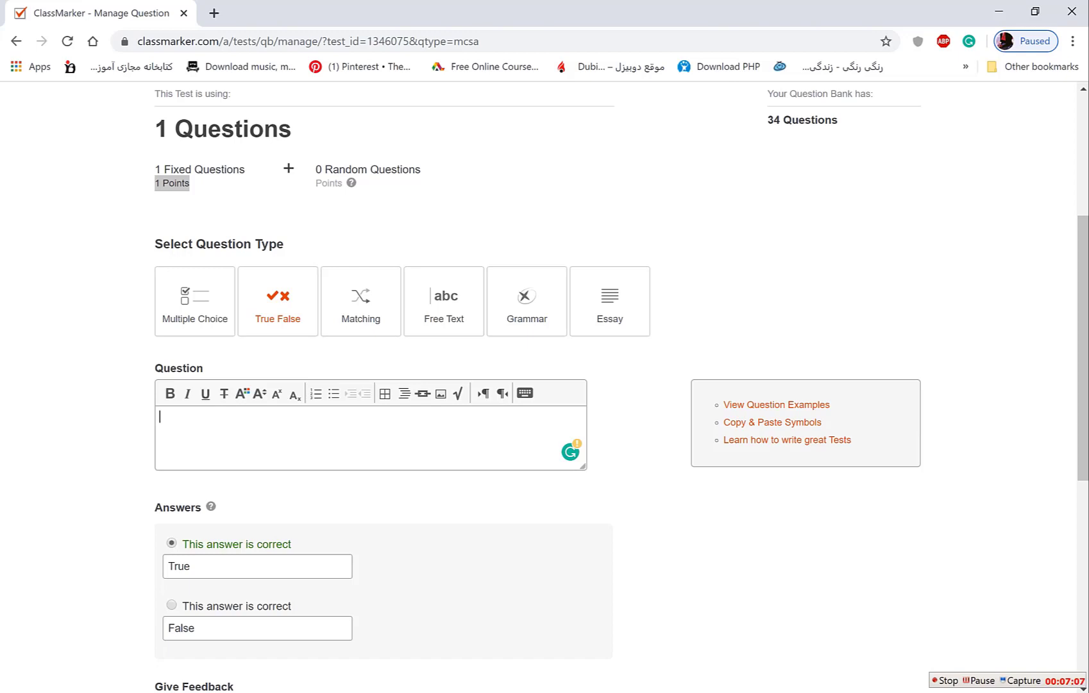
{"action": "type", "text": "arth is the k"}
{"action": "type", "text": "argest p"}
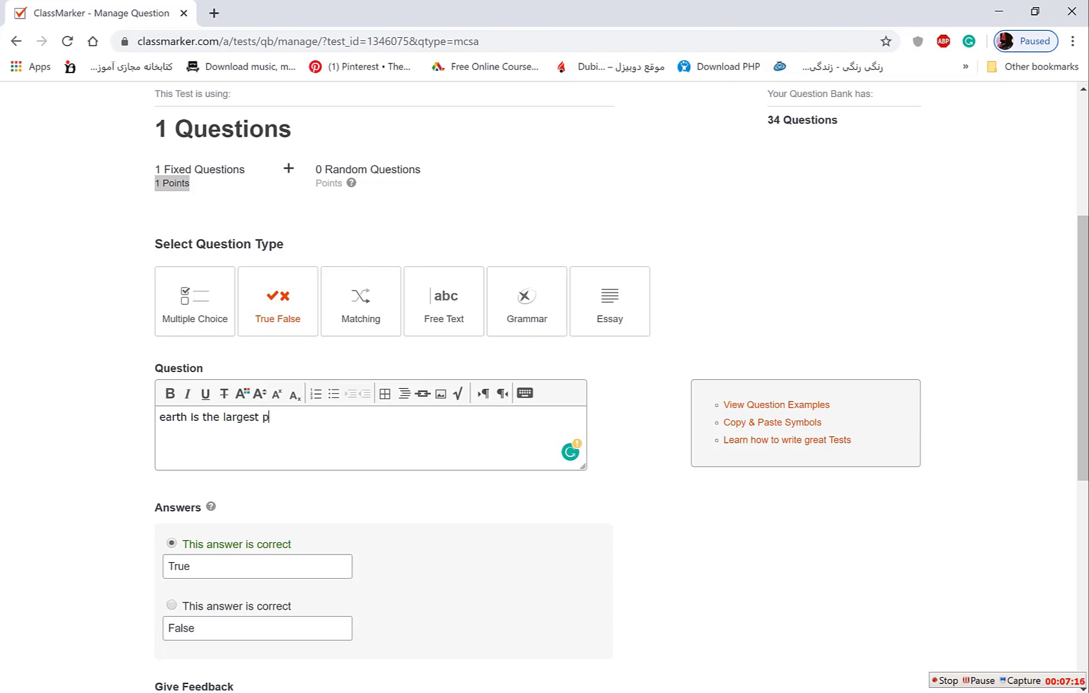
{"action": "type", "text": "lant in the solar system"}
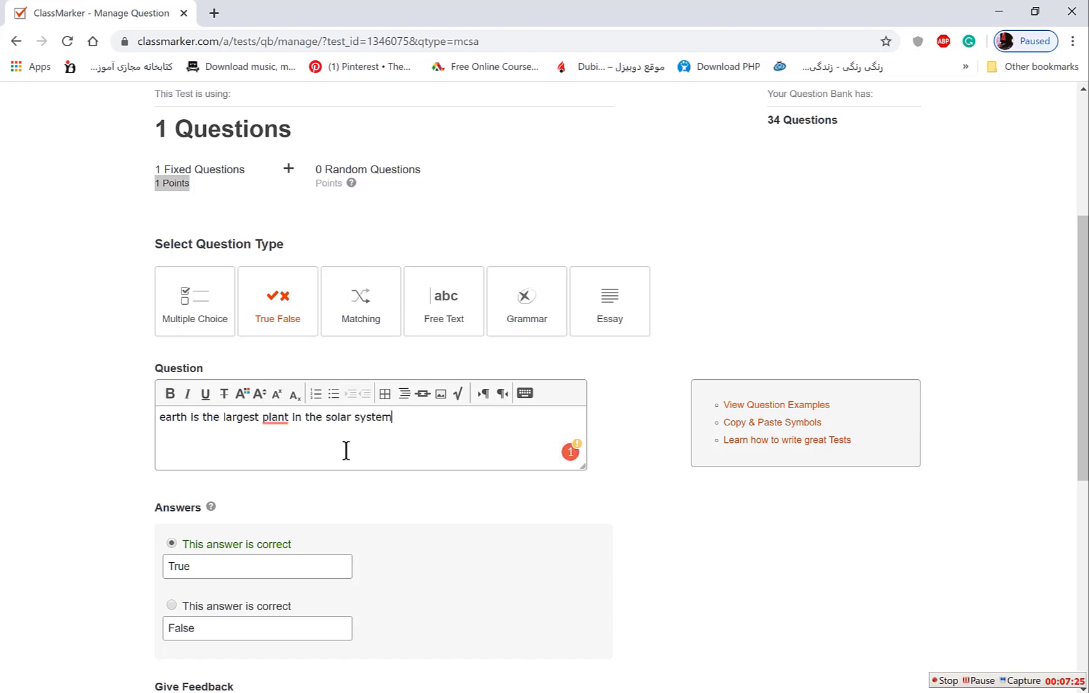
{"action": "scroll", "coordinate": [345, 450], "scroll_direction": "down", "scroll_amount": 3}
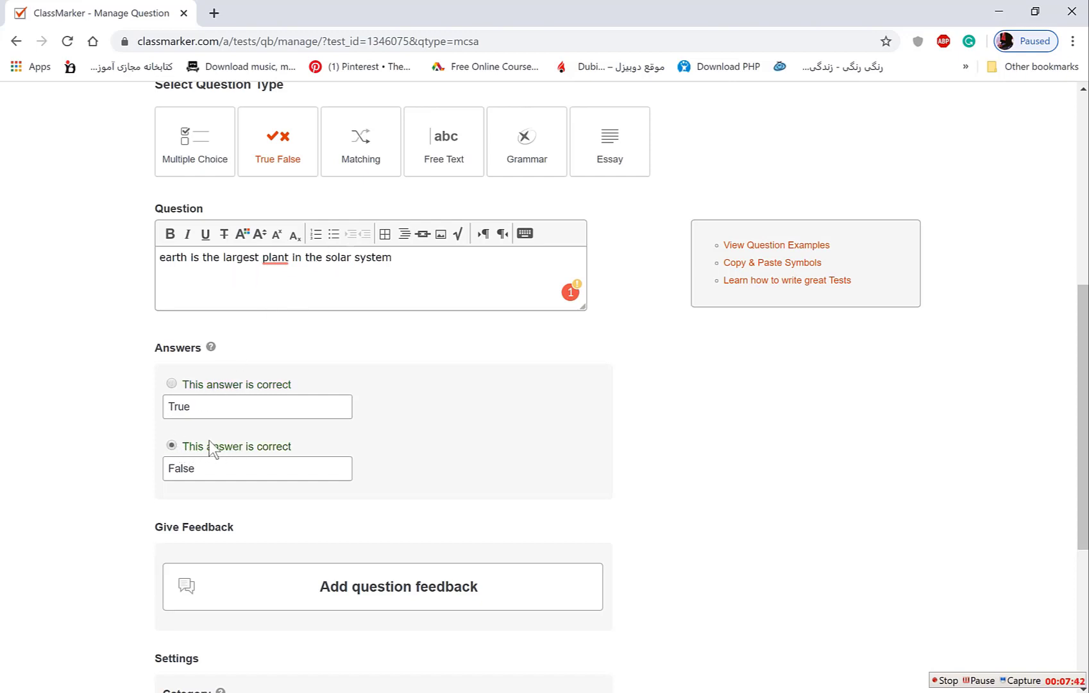
{"action": "scroll", "coordinate": [123, 486], "scroll_direction": "down", "scroll_amount": 5}
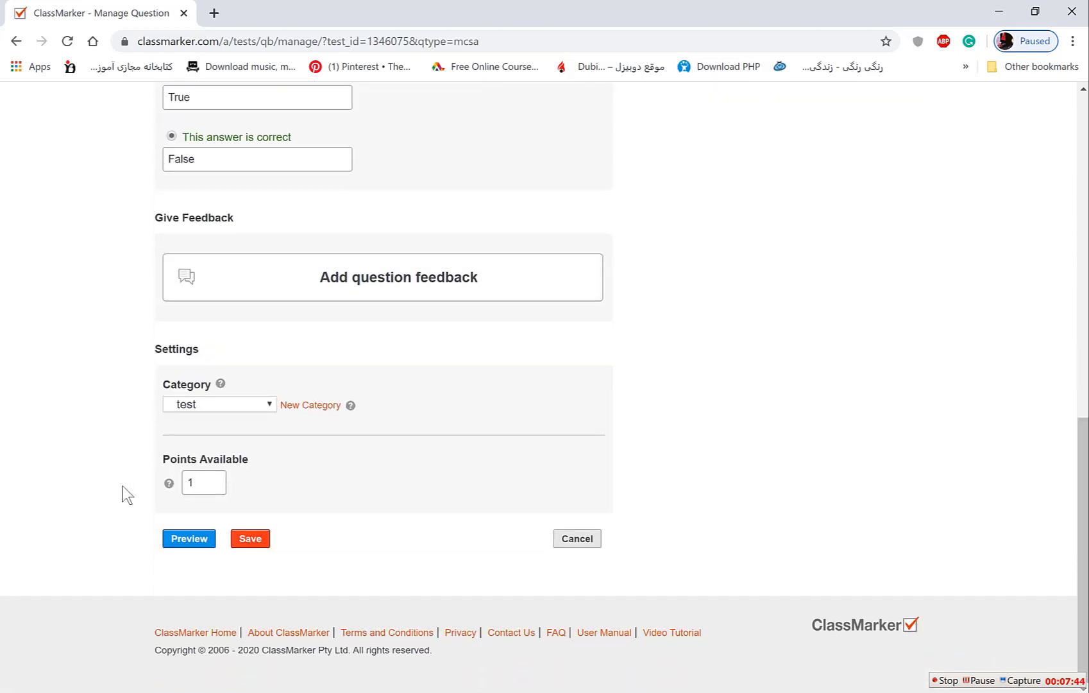
{"action": "double_click", "coordinate": [191, 483]}
Save the true/false question, which brings the test to 2 questions and 2 points, and switch to a Matching question.
{"action": "left_click", "coordinate": [249, 541]}
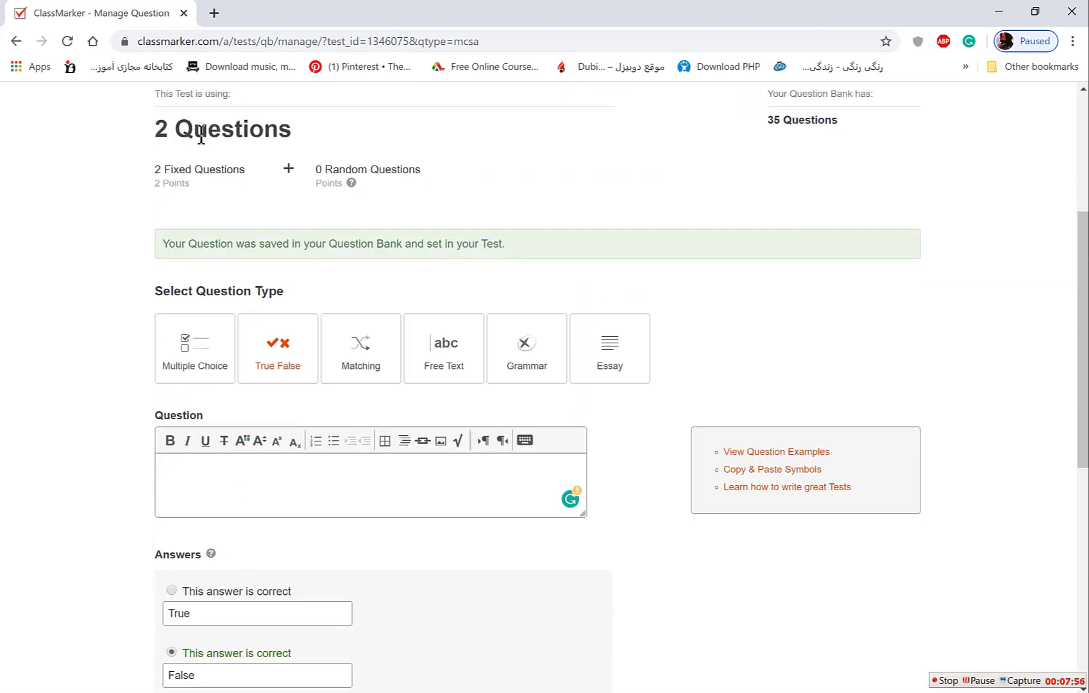
{"action": "left_click_drag", "start_coordinate": [156, 128], "coordinate": [292, 133]}
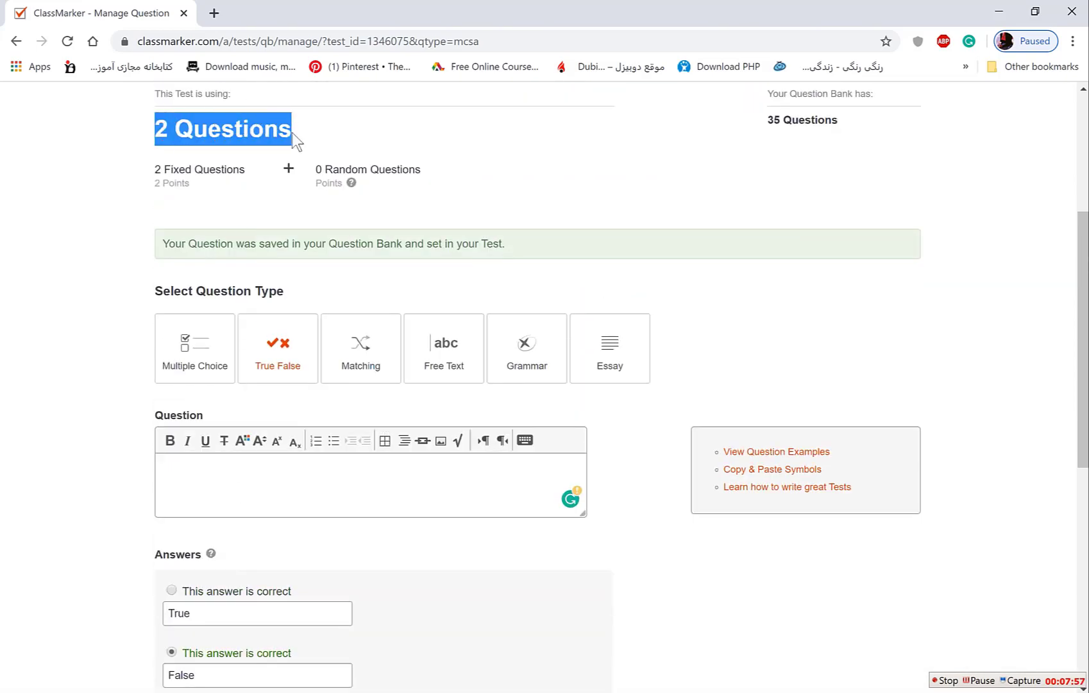
{"action": "left_click_drag", "start_coordinate": [152, 184], "coordinate": [171, 186]}
{"action": "left_click", "coordinate": [175, 189]}
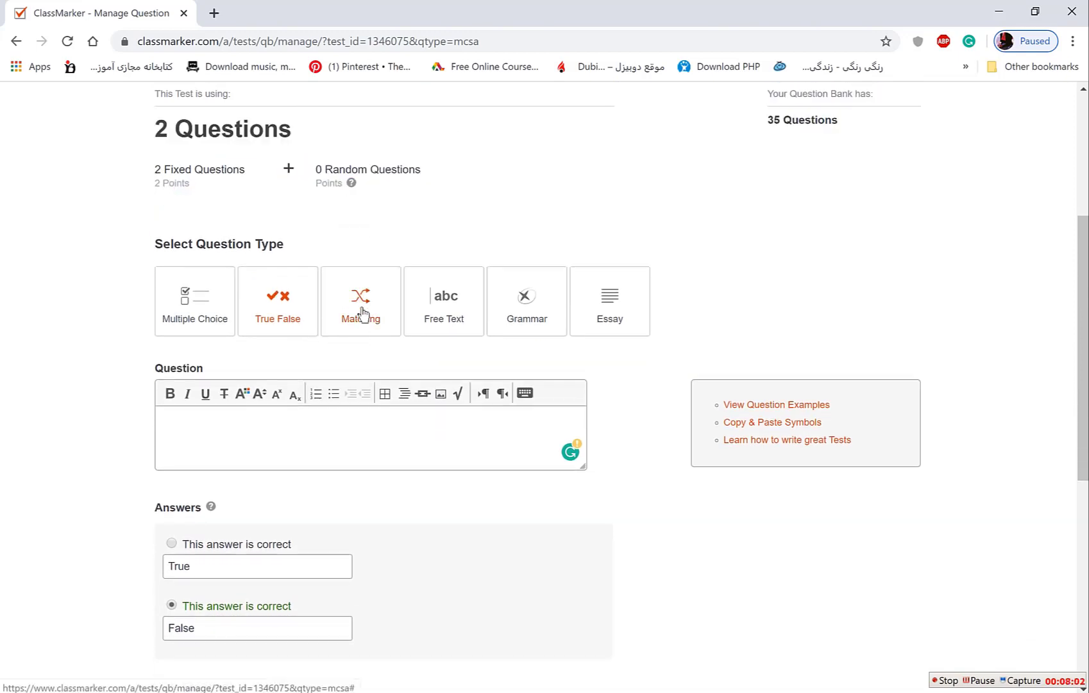
{"action": "left_click", "coordinate": [361, 313]}
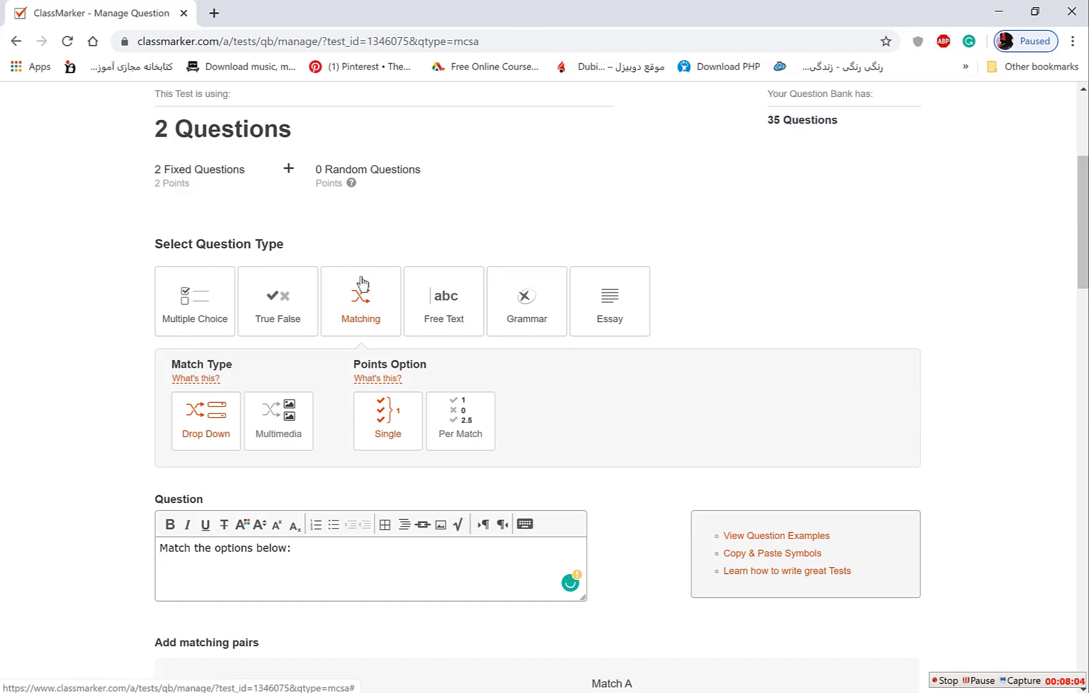
{"action": "scroll", "coordinate": [304, 481], "scroll_direction": "down", "scroll_amount": 1}
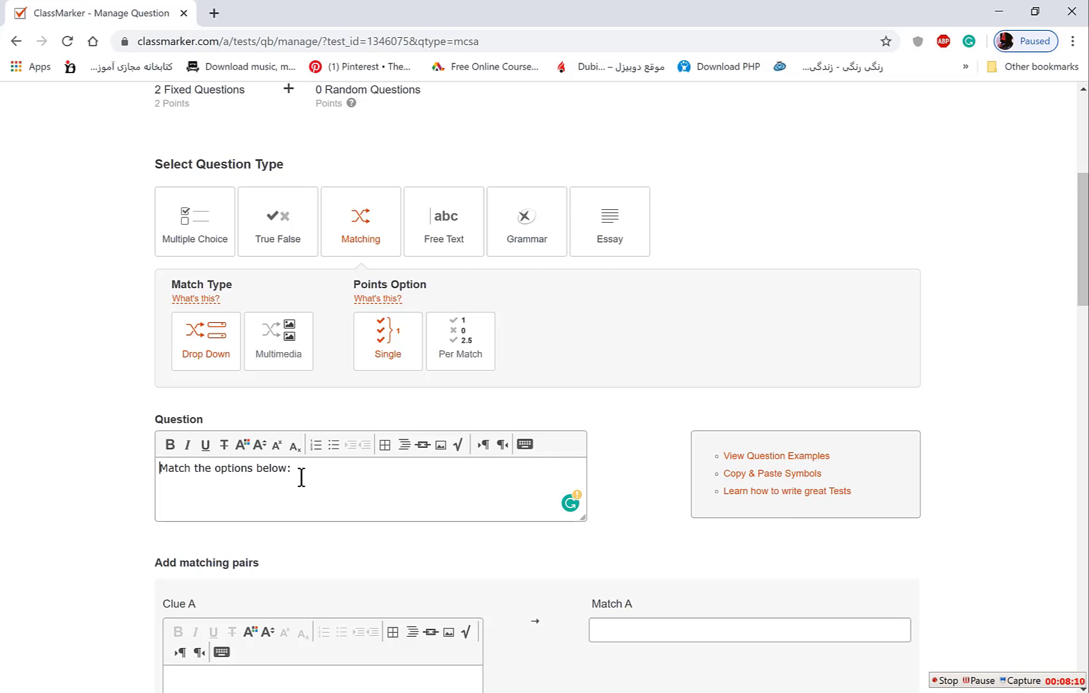
Replace the default matching question text with 'match the capital with the country'.
{"action": "left_click_drag", "start_coordinate": [301, 473], "coordinate": [169, 475]}
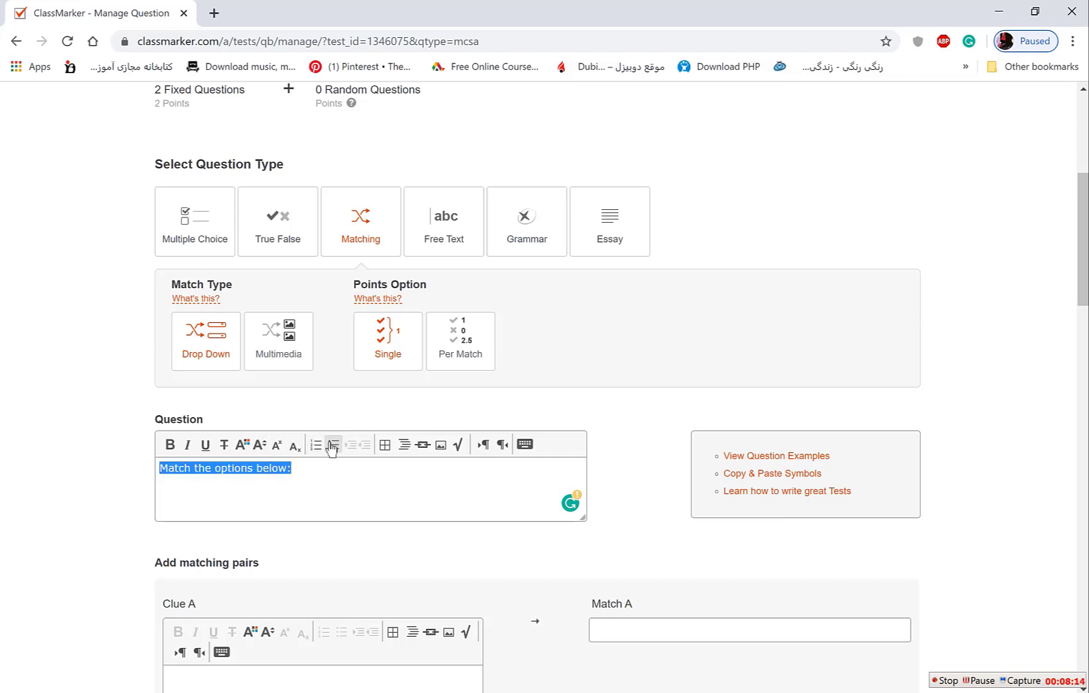
{"action": "type", "text": "match the capita"}
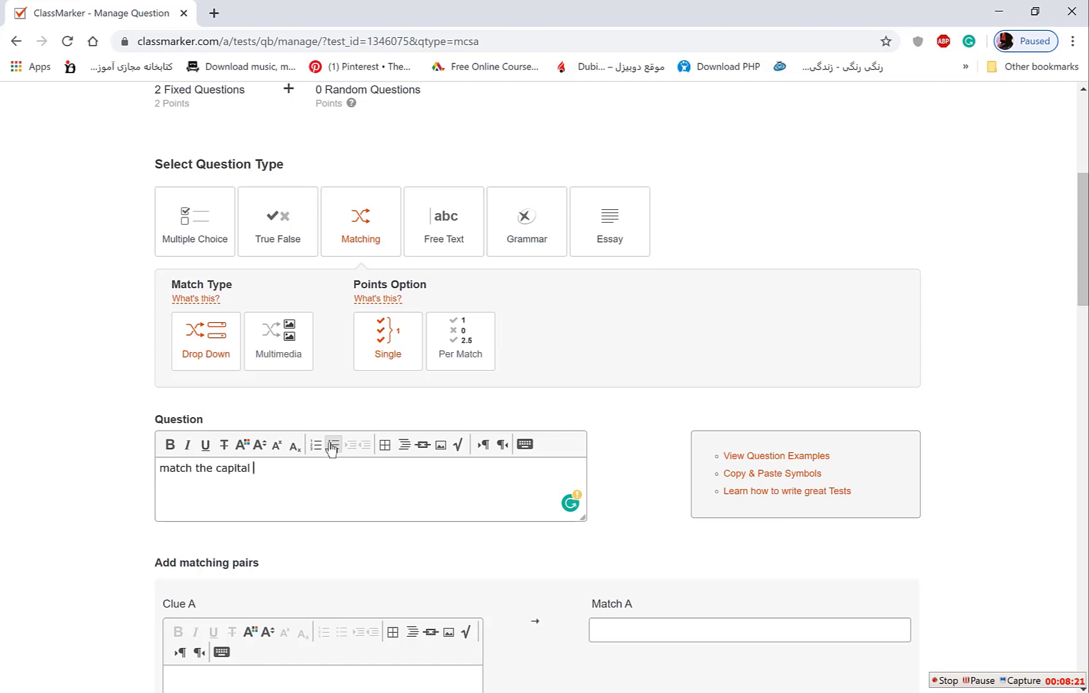
{"action": "type", "text": "l with the country"}
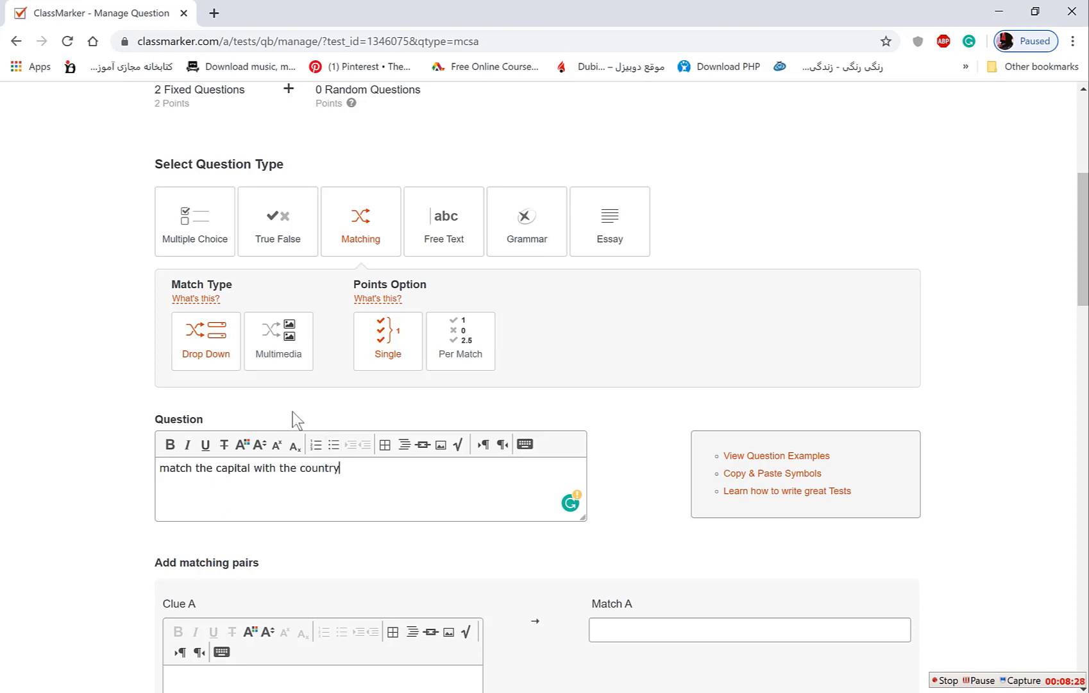
{"action": "scroll", "coordinate": [292, 412], "scroll_direction": "down", "scroll_amount": 2}
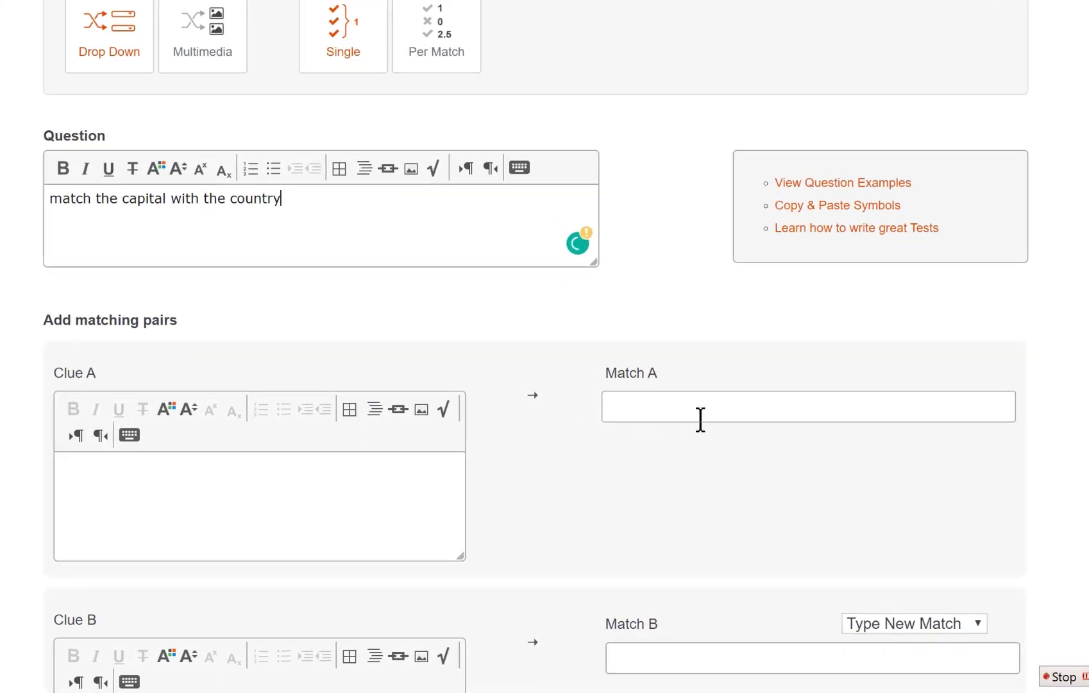
{"action": "left_click", "coordinate": [361, 491]}
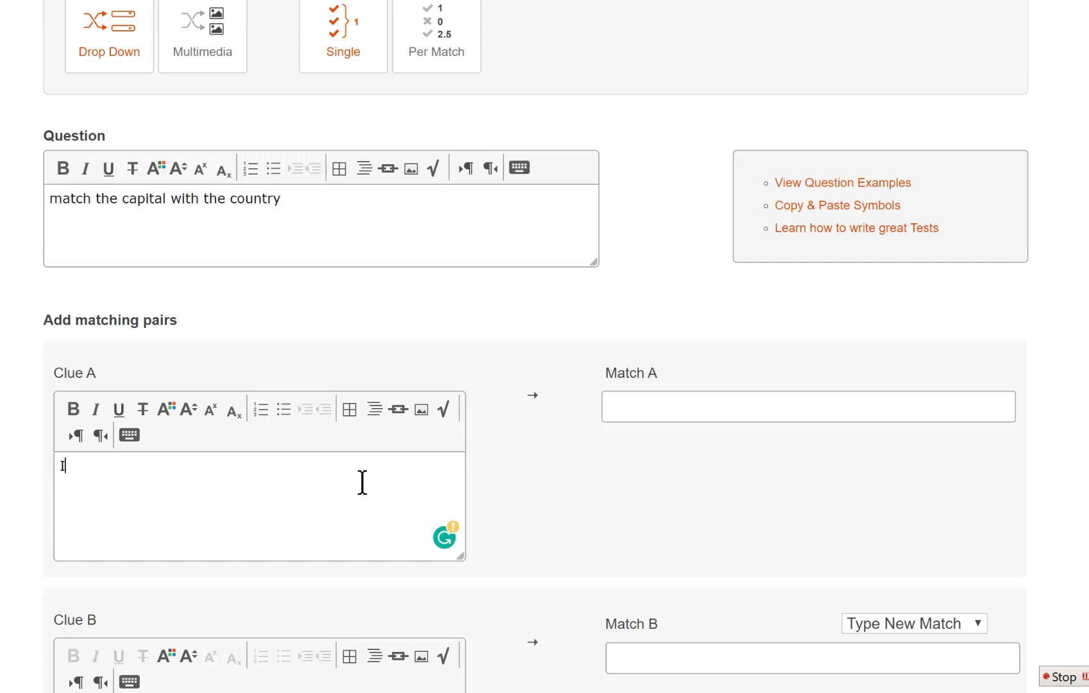
Enter the first two pairs: Iran–Tehran and UAE–Abudhabi.
{"action": "type", "text": "Iran"}
{"action": "left_click", "coordinate": [718, 401]}
{"action": "type", "text": "T"}
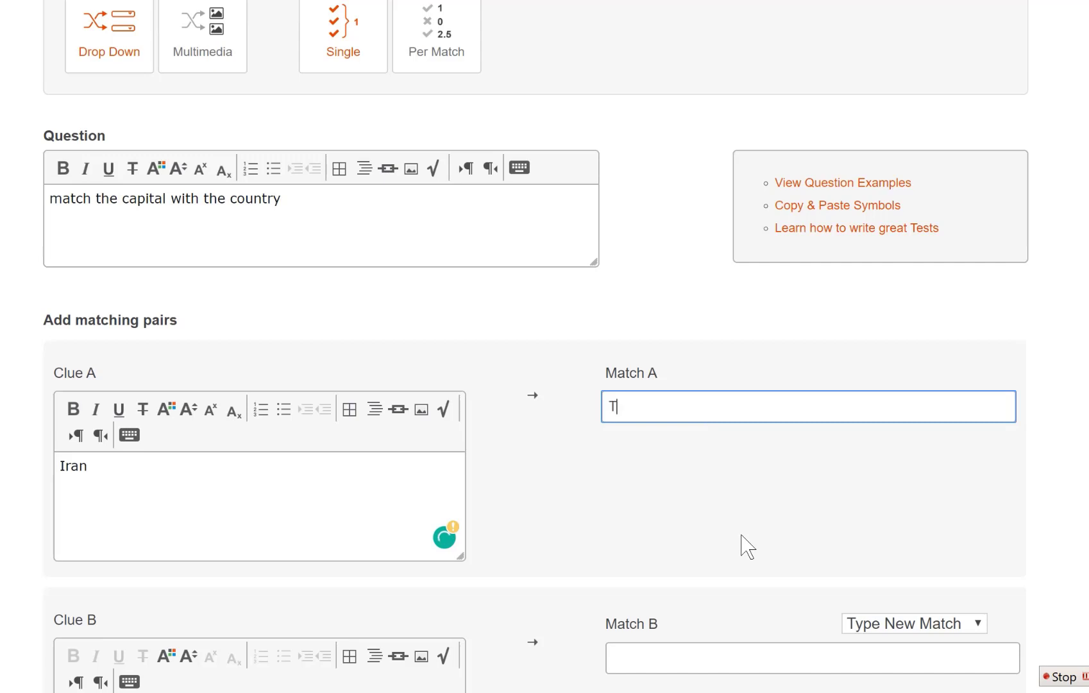
{"action": "type", "text": "ehran"}
{"action": "scroll", "coordinate": [581, 600], "scroll_direction": "down", "scroll_amount": 5}
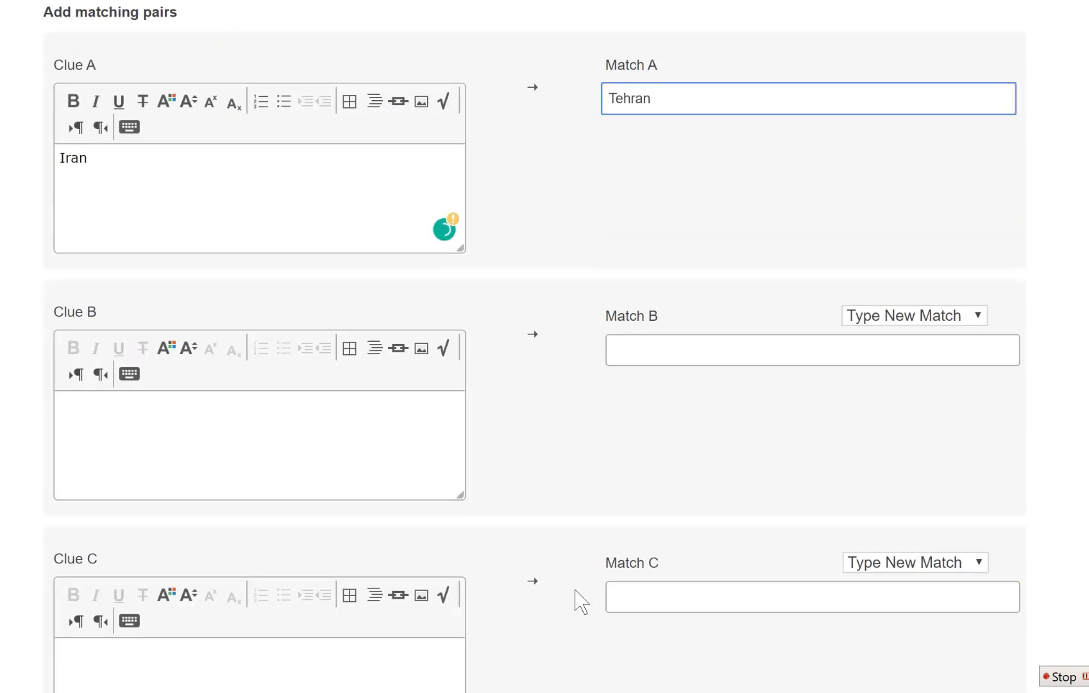
{"action": "left_click", "coordinate": [313, 449]}
{"action": "type", "text": "U"}
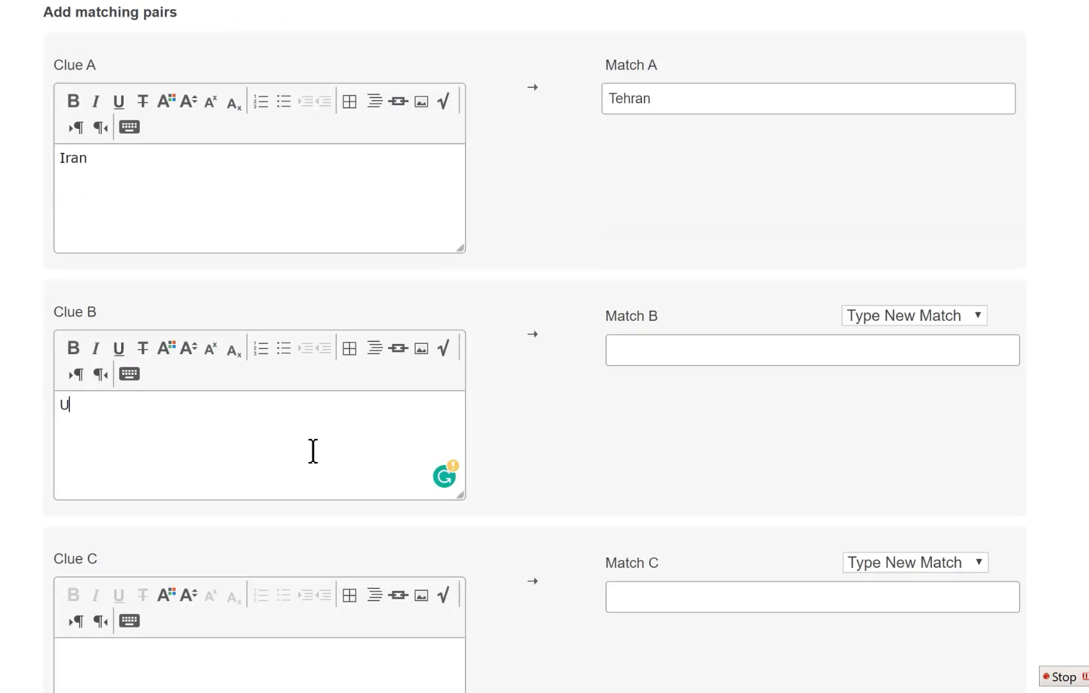
{"action": "type", "text": "AE"}
{"action": "left_click", "coordinate": [691, 353]}
{"action": "type", "text": "Ab"}
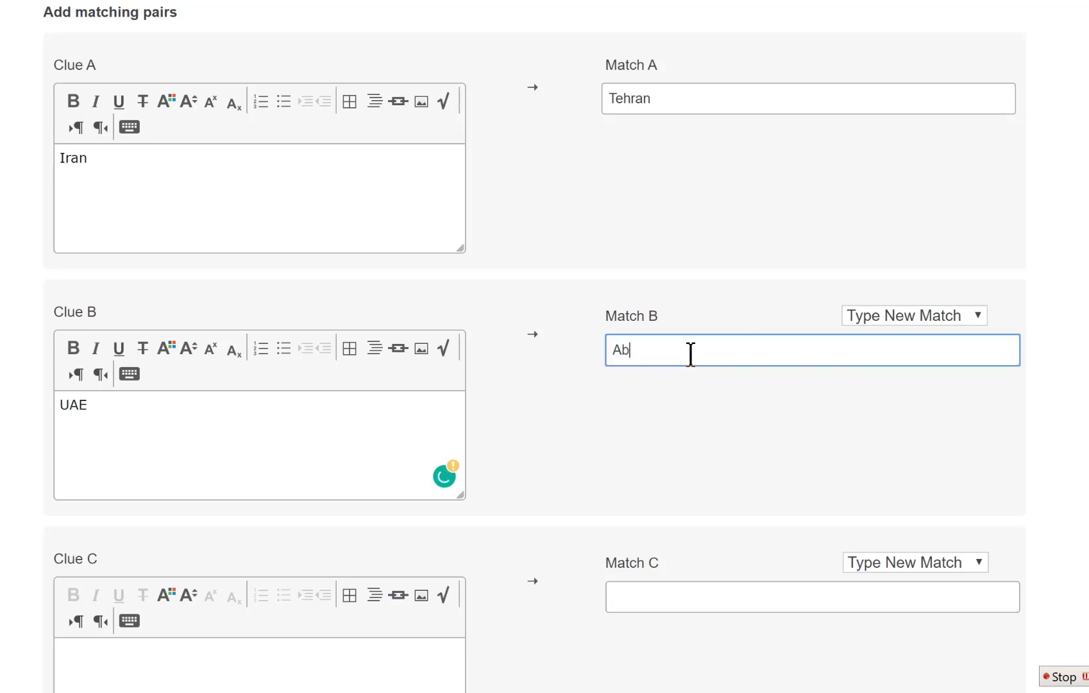
{"action": "type", "text": "udhabi"}
{"action": "scroll", "coordinate": [313, 446], "scroll_direction": "down", "scroll_amount": 5}
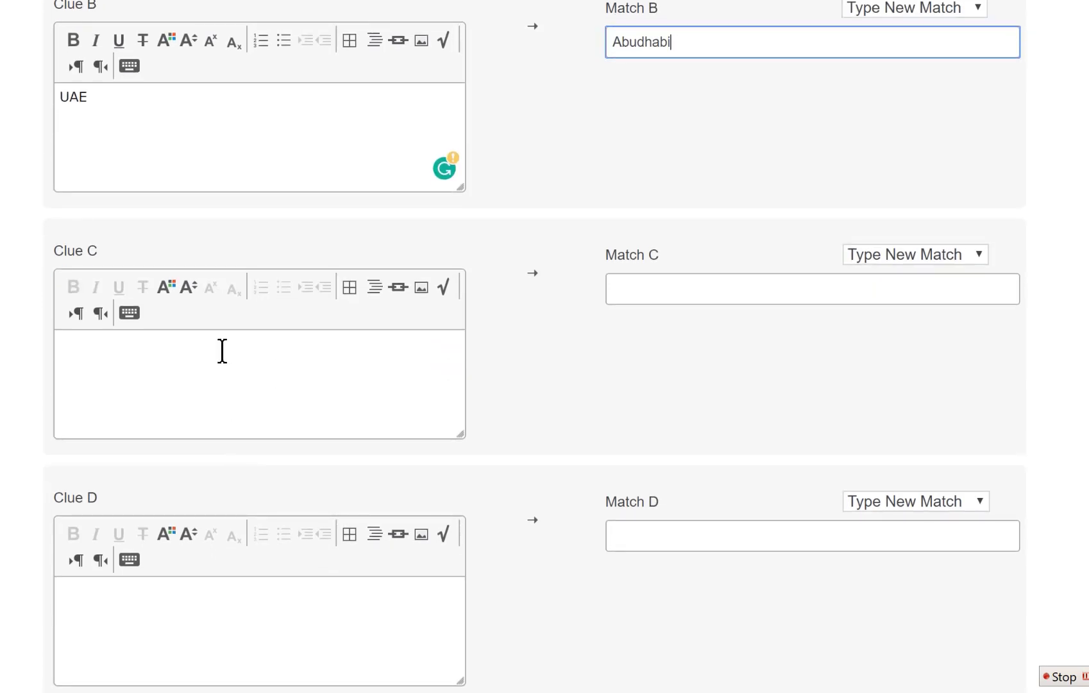
Enter the third and fourth pairs: England–London and Saudi arabia–Reyadh.
{"action": "left_click", "coordinate": [223, 353]}
{"action": "type", "text": "England"}
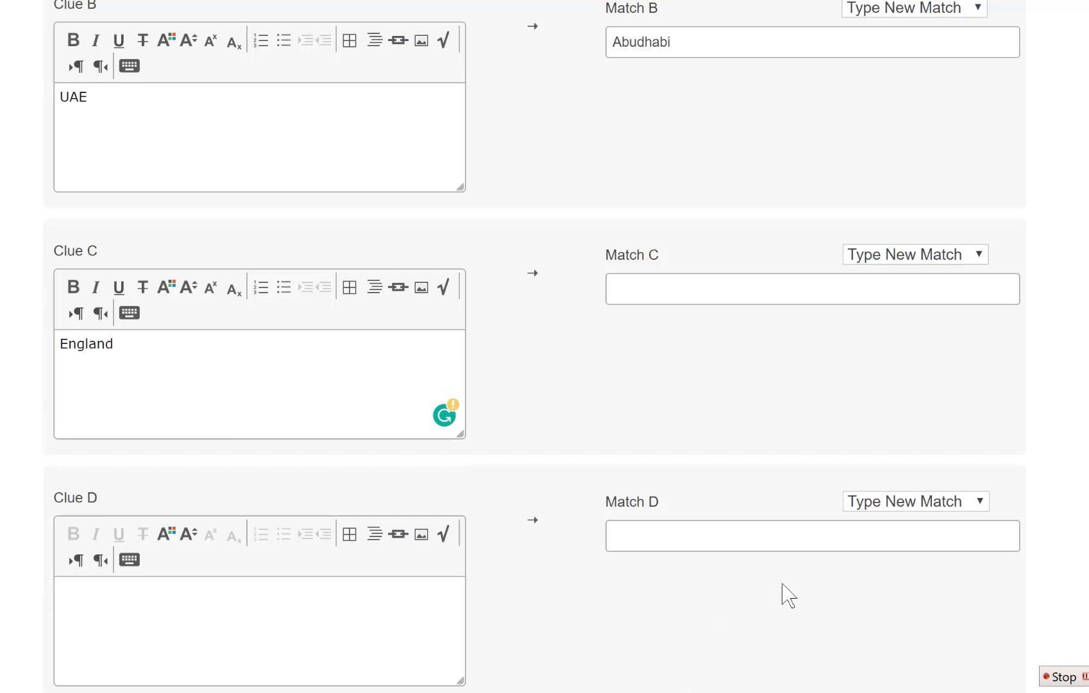
{"action": "left_click", "coordinate": [744, 297]}
{"action": "type", "text": "L"}
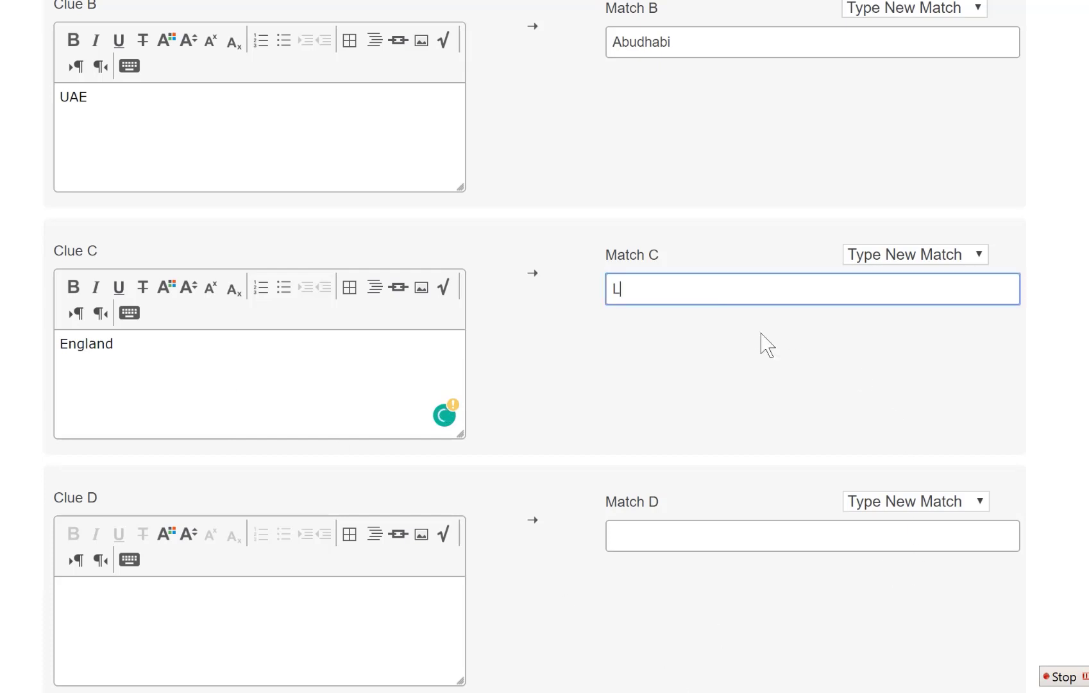
{"action": "type", "text": "ondon"}
{"action": "scroll", "coordinate": [768, 345], "scroll_direction": "down", "scroll_amount": 3}
{"action": "left_click", "coordinate": [248, 406]}
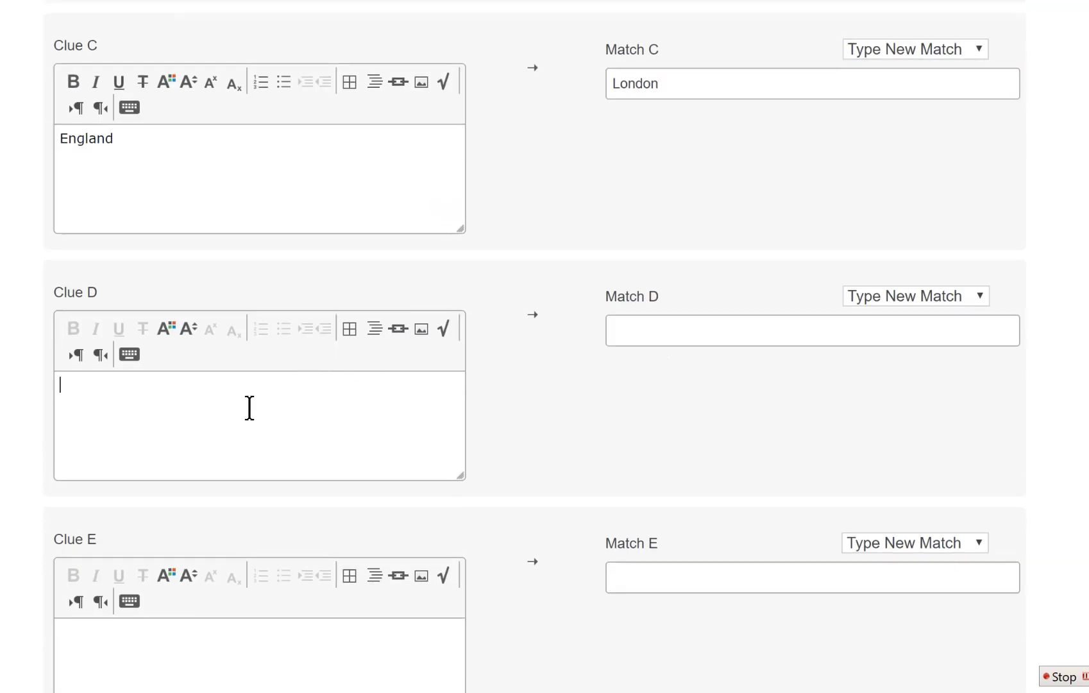
{"action": "type", "text": "Sau"}
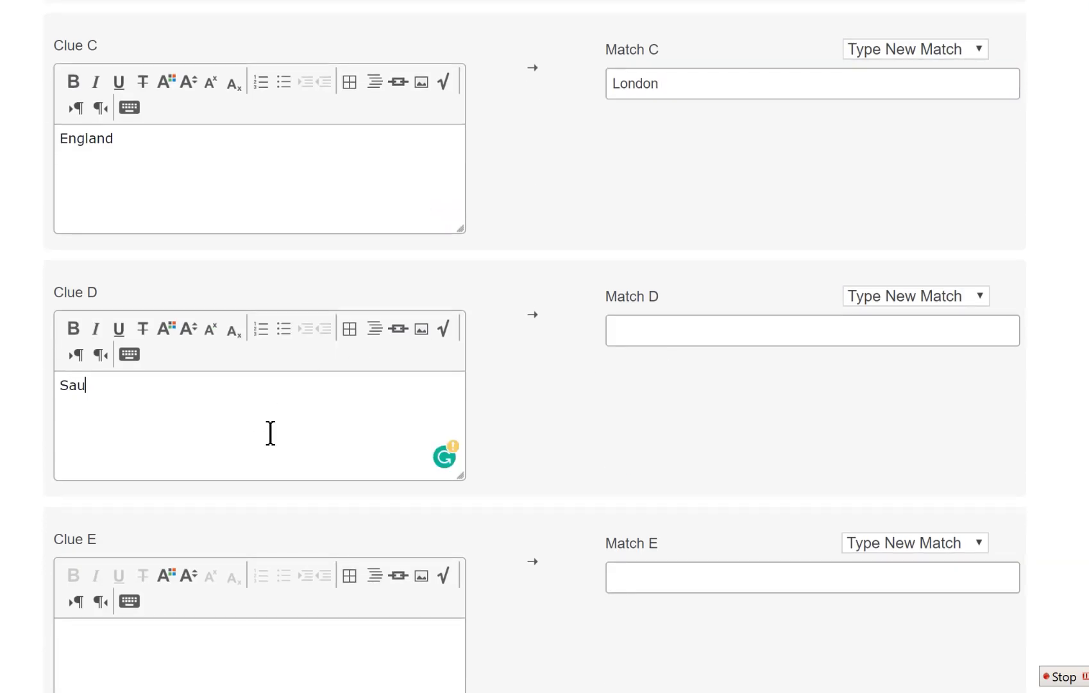
{"action": "type", "text": "doi arabia"}
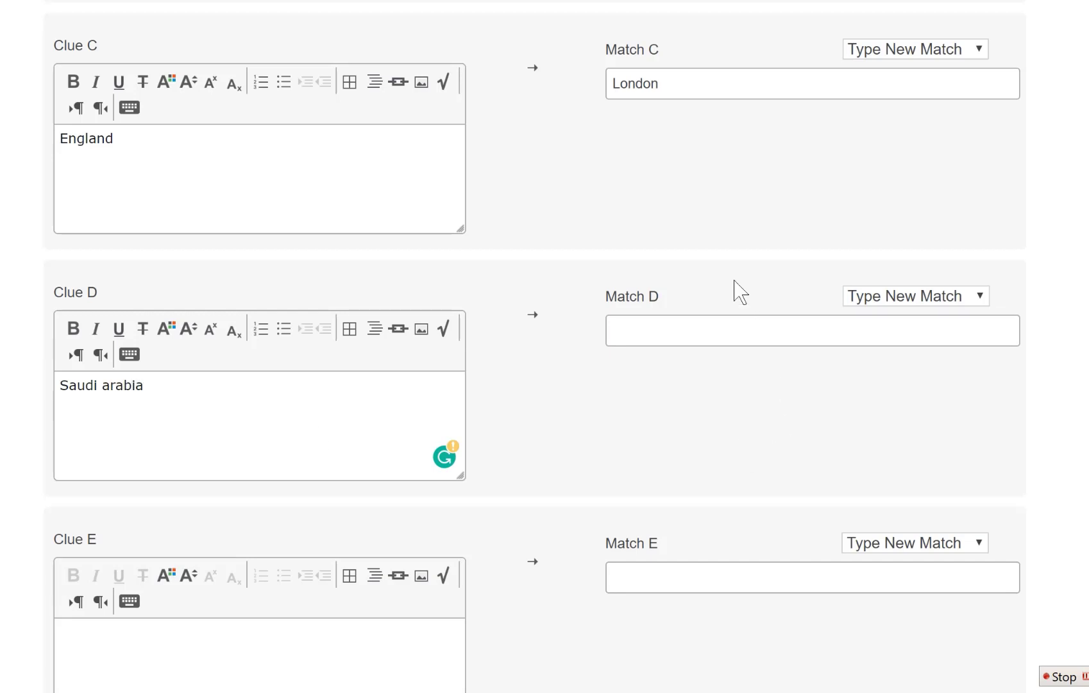
{"action": "left_click", "coordinate": [661, 321]}
{"action": "type", "text": "R"}
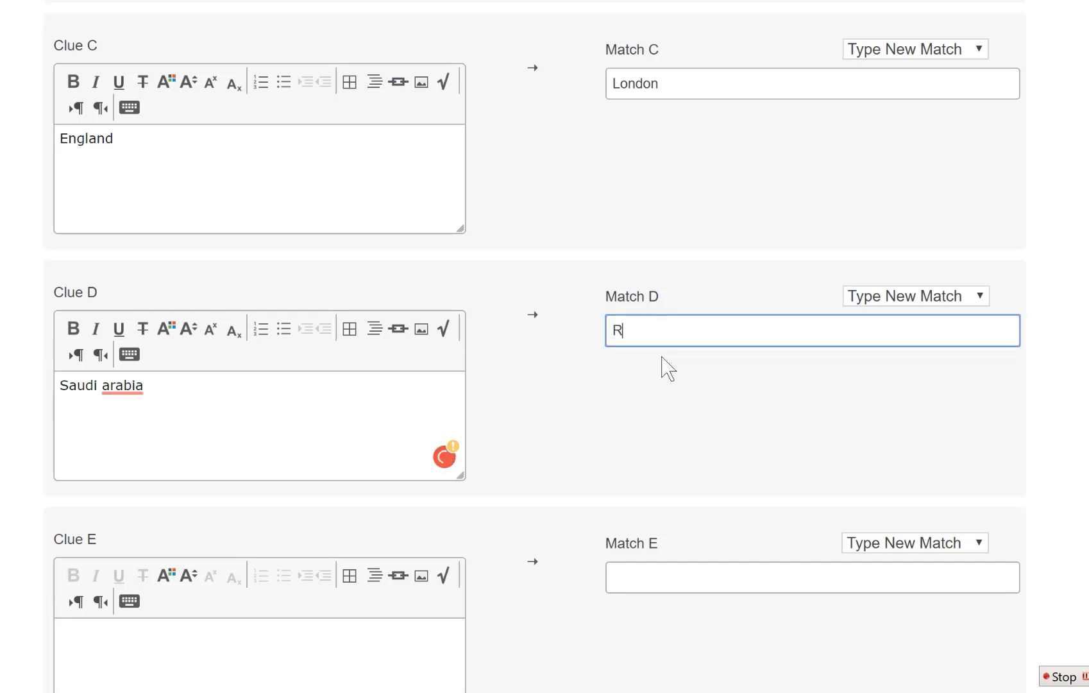
{"action": "type", "text": "eyadh"}
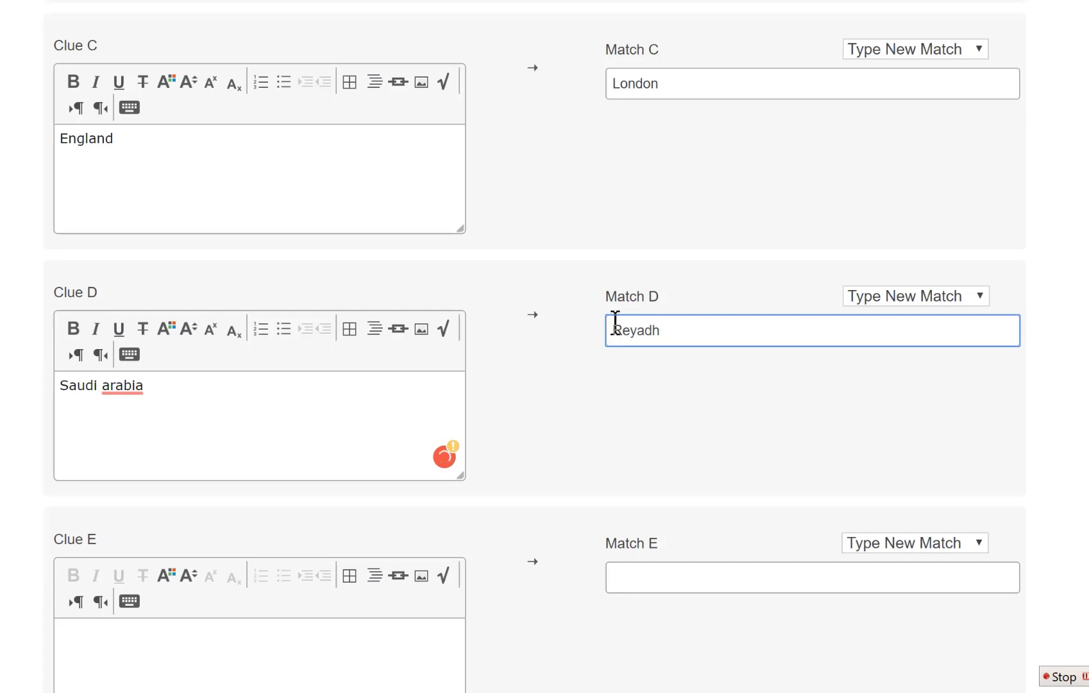
{"action": "scroll", "coordinate": [247, 463], "scroll_direction": "down", "scroll_amount": 3}
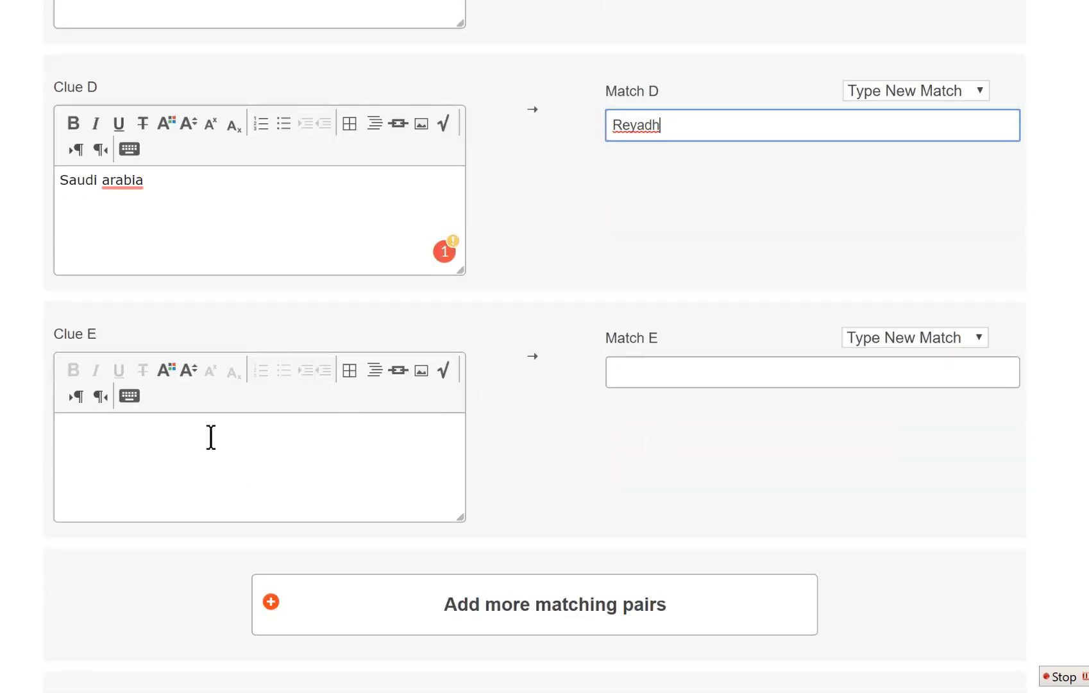
{"action": "scroll", "coordinate": [256, 446], "scroll_direction": "down", "scroll_amount": 1}
{"action": "scroll", "coordinate": [256, 446], "scroll_direction": "down", "scroll_amount": 1}
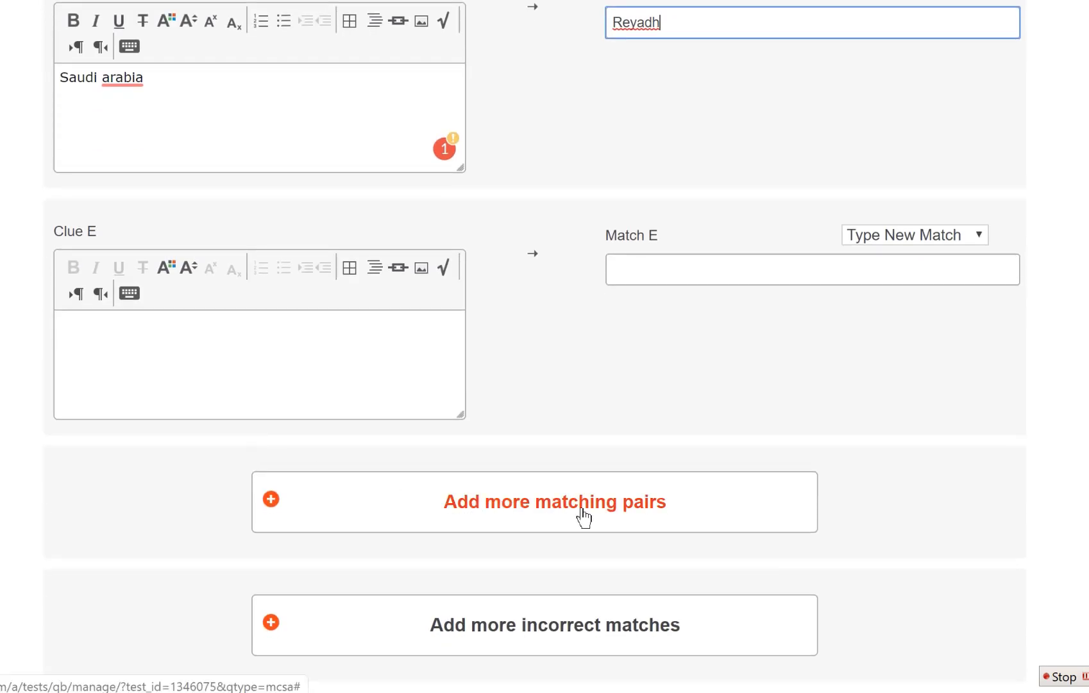
{"action": "scroll", "coordinate": [465, 398], "scroll_direction": "up", "scroll_amount": 10}
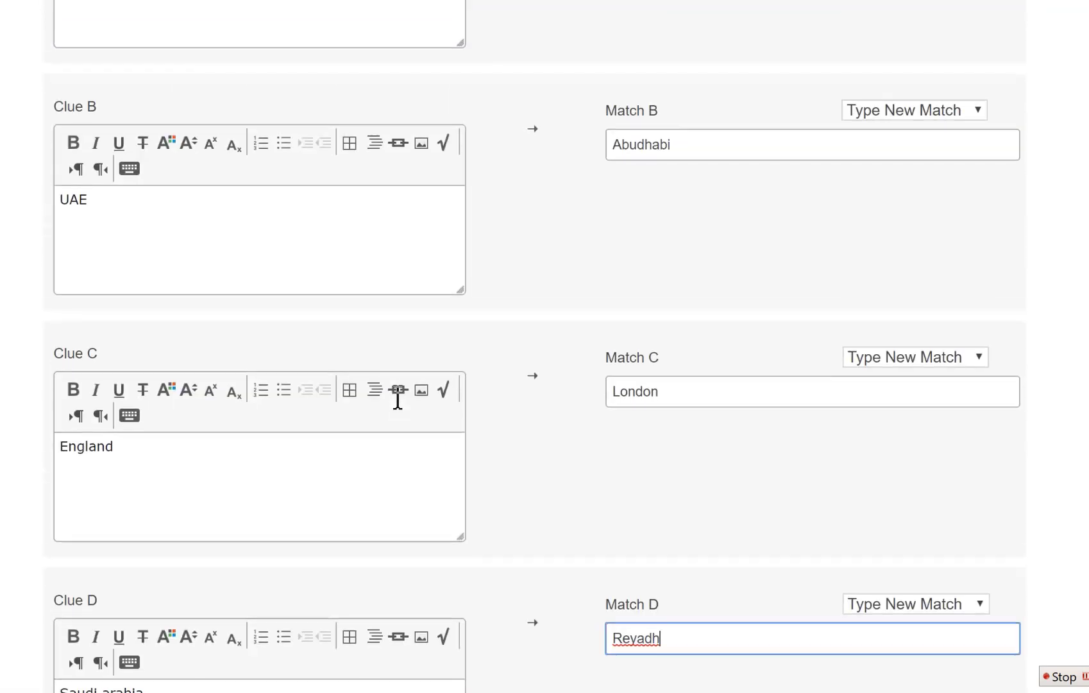
{"action": "scroll", "coordinate": [204, 406], "scroll_direction": "down", "scroll_amount": 3}
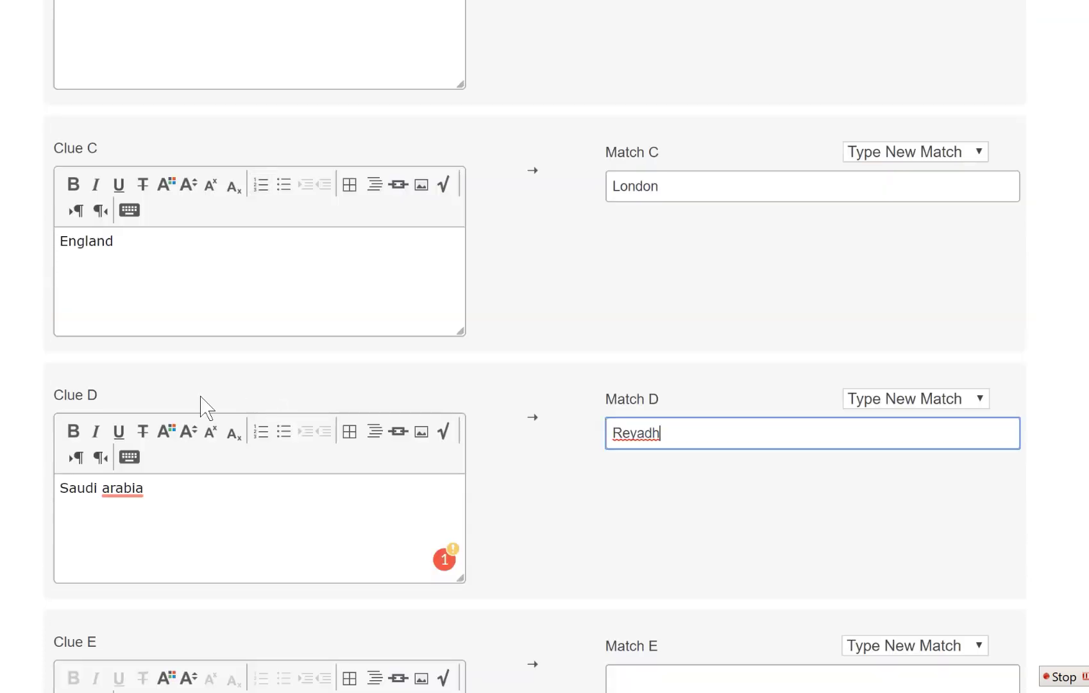
{"action": "scroll", "coordinate": [462, 478], "scroll_direction": "down", "scroll_amount": 9}
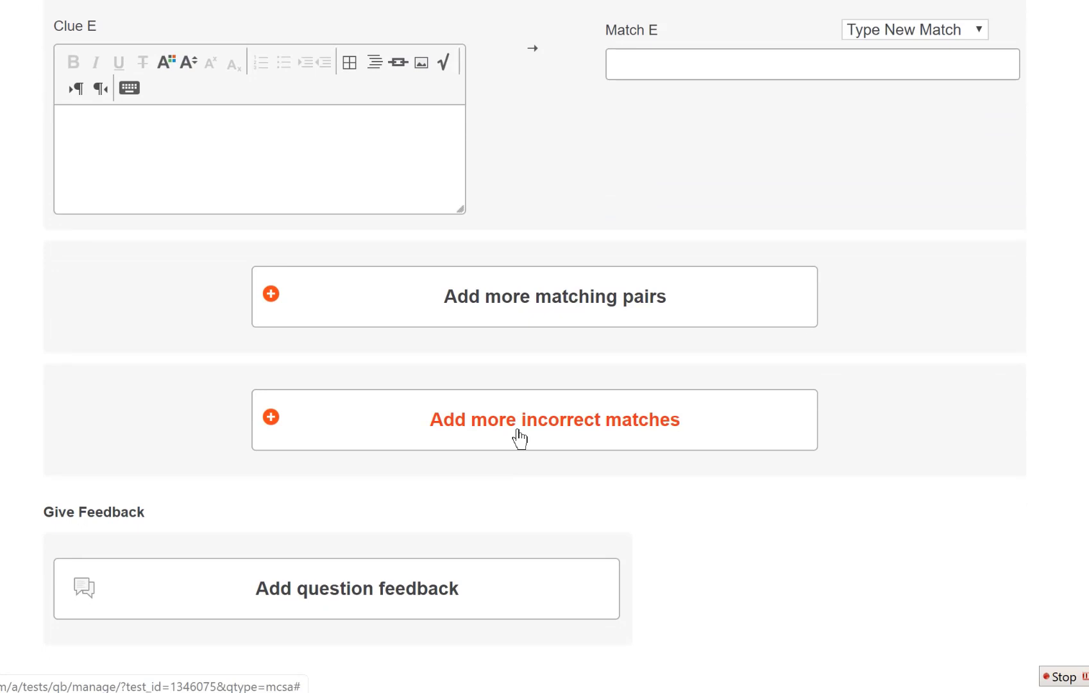
Add incorrect match options Rome and Tabriz as distractors.
{"action": "left_click", "coordinate": [519, 438]}
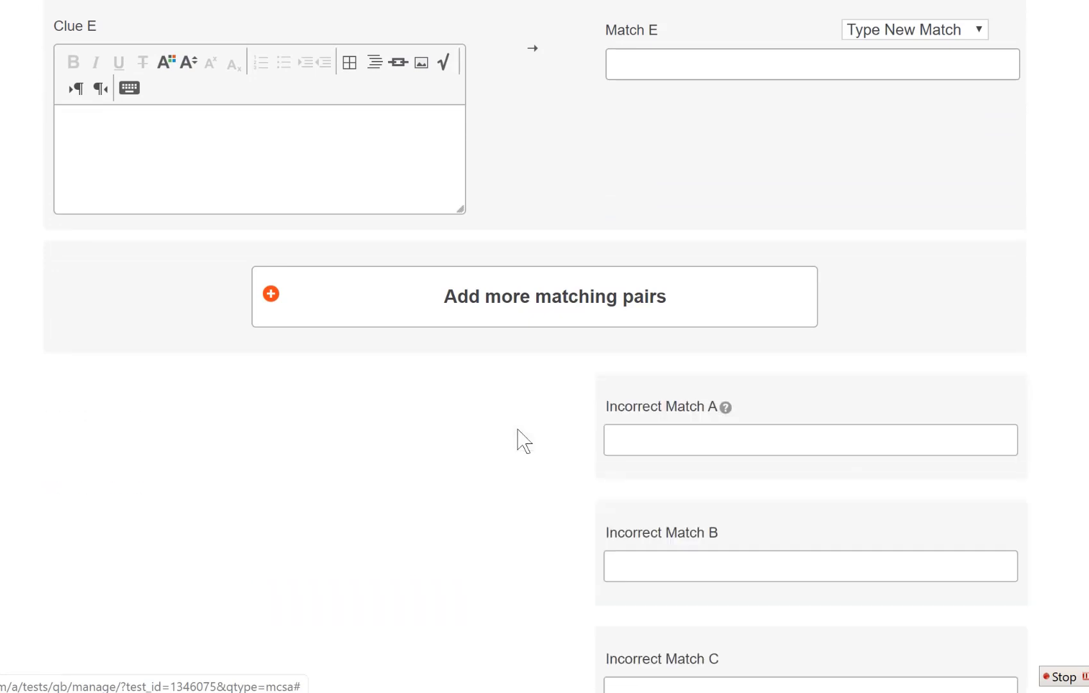
{"action": "scroll", "coordinate": [515, 441], "scroll_direction": "down", "scroll_amount": 3}
{"action": "left_click", "coordinate": [704, 238]}
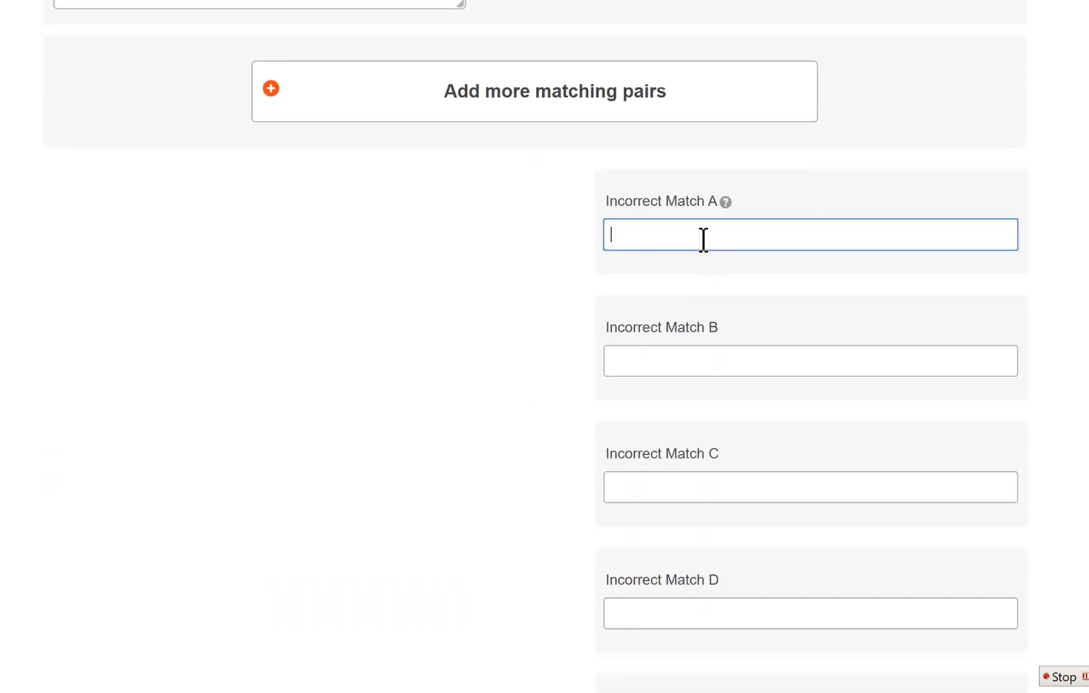
{"action": "type", "text": "Rome"}
{"action": "left_click", "coordinate": [639, 361]}
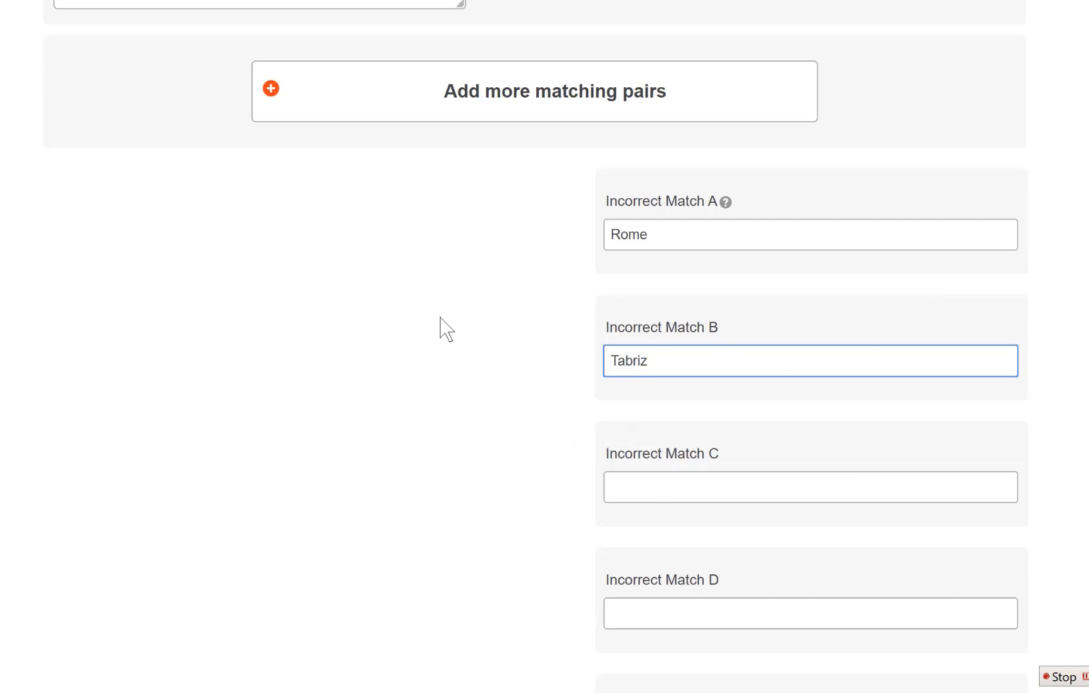
{"action": "scroll", "coordinate": [442, 334], "scroll_direction": "down", "scroll_amount": 1}
{"action": "scroll", "coordinate": [442, 335], "scroll_direction": "down", "scroll_amount": 10}
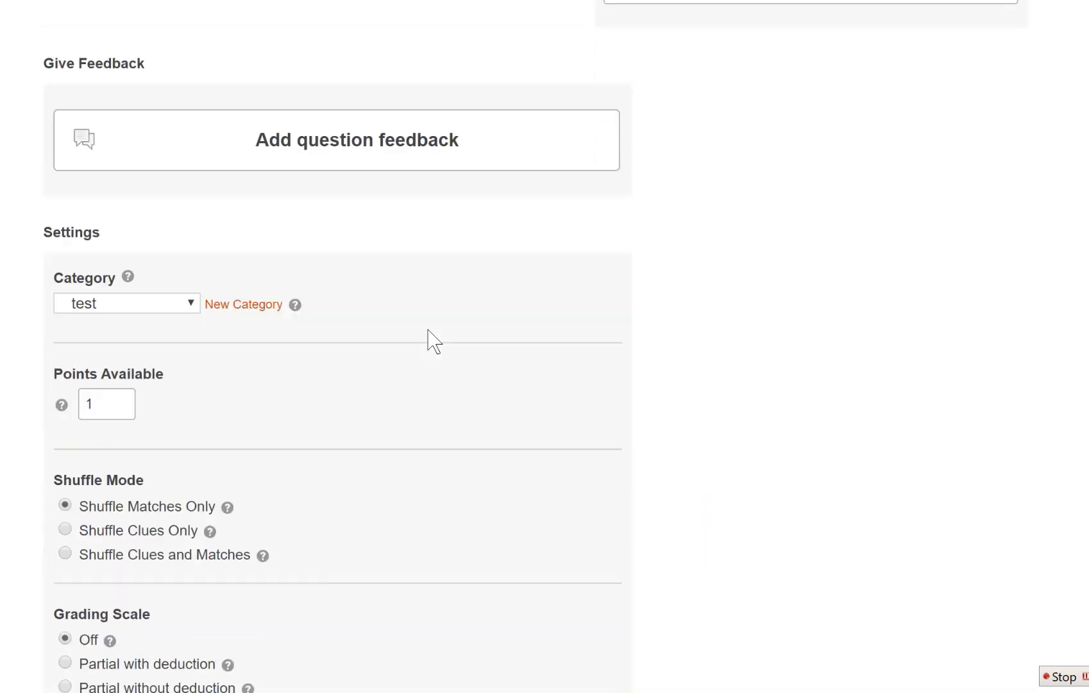
Give the matching question 4 points, shuffle clues and matches, and grade partial without deduction.
{"action": "scroll", "coordinate": [434, 341], "scroll_direction": "down", "scroll_amount": 3}
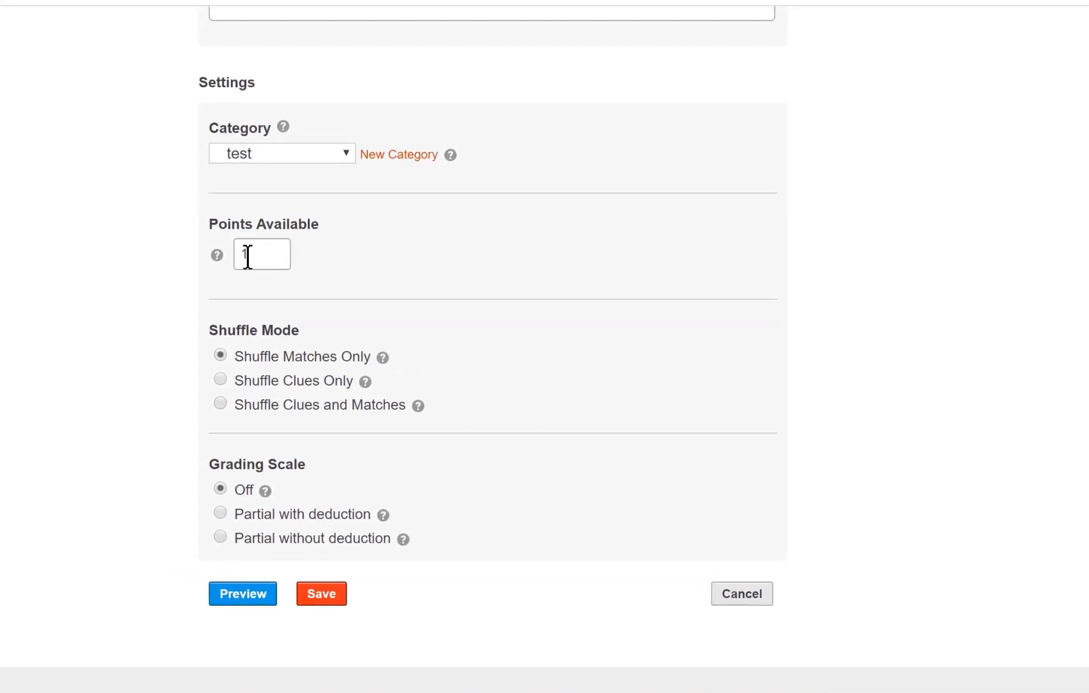
{"action": "left_click_drag", "start_coordinate": [247, 257], "coordinate": [240, 254]}
{"action": "type", "text": "4"}
{"action": "left_click", "coordinate": [220, 411]}
{"action": "left_click", "coordinate": [220, 512]}
{"action": "left_click", "coordinate": [221, 537]}
Save the matching question, bringing the test to 3 fixed questions, and start a Free Text question.
{"action": "left_click", "coordinate": [315, 600]}
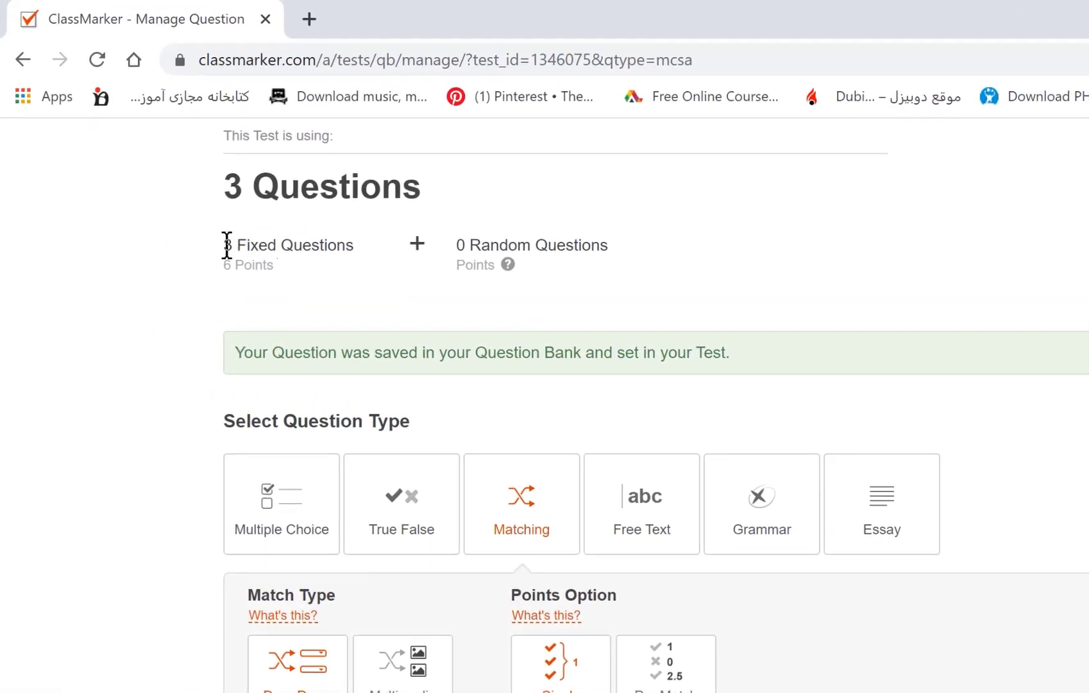
{"action": "left_click_drag", "start_coordinate": [226, 246], "coordinate": [367, 260]}
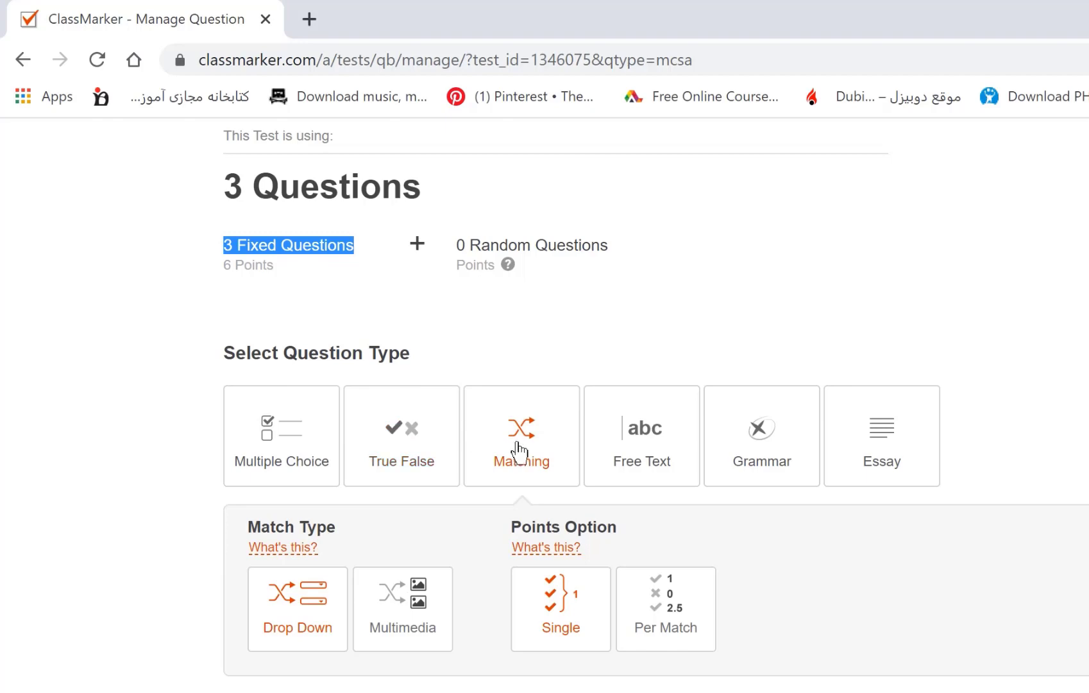
{"action": "left_click", "coordinate": [646, 450]}
{"action": "scroll", "coordinate": [299, 652], "scroll_direction": "down", "scroll_amount": 2}
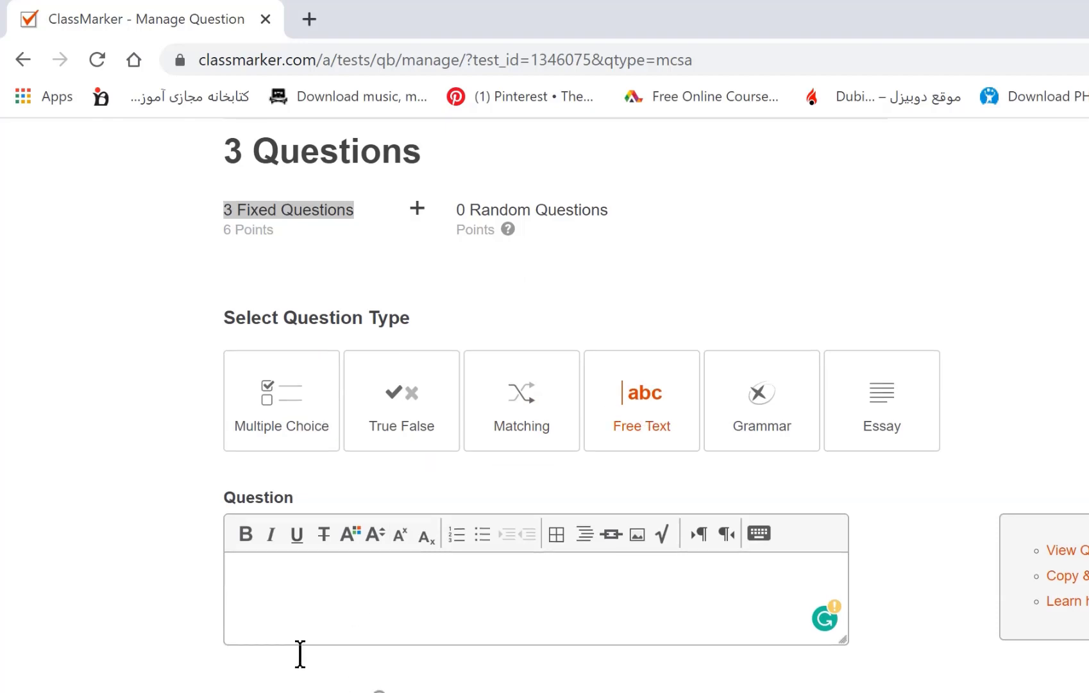
Enter the question text 'Who is the president of Iran?'.
{"action": "left_click", "coordinate": [239, 504]}
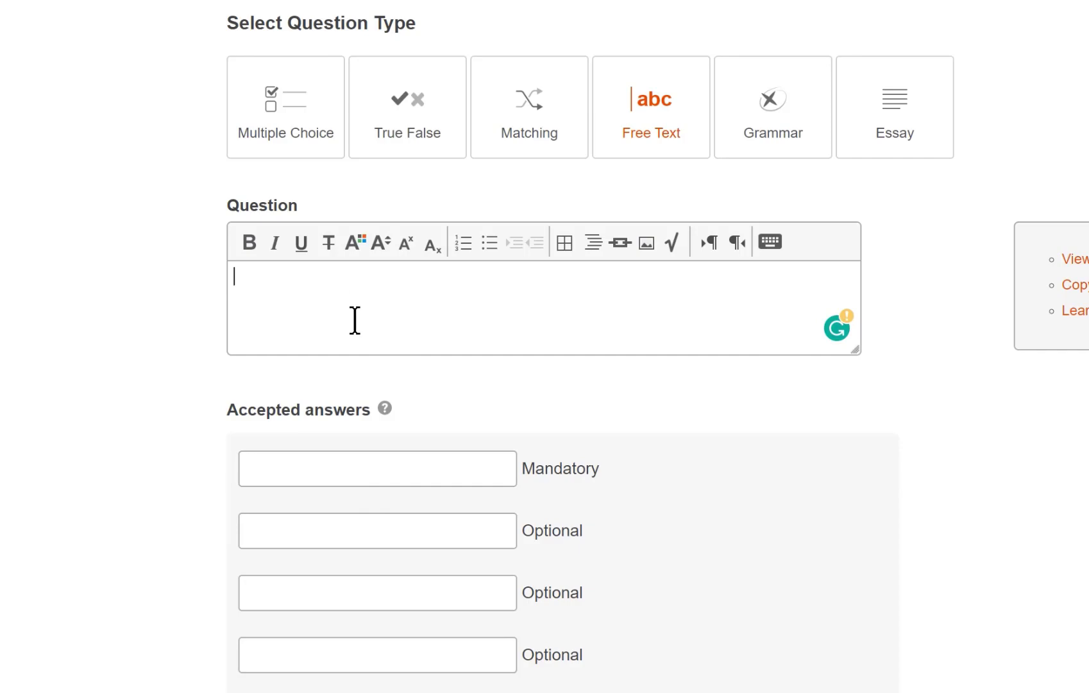
{"action": "type", "text": "Whoi"}
{"action": "key", "text": "BackSpace"}
{"action": "type", "text": "is th"}
{"action": "type", "text": "e pr"}
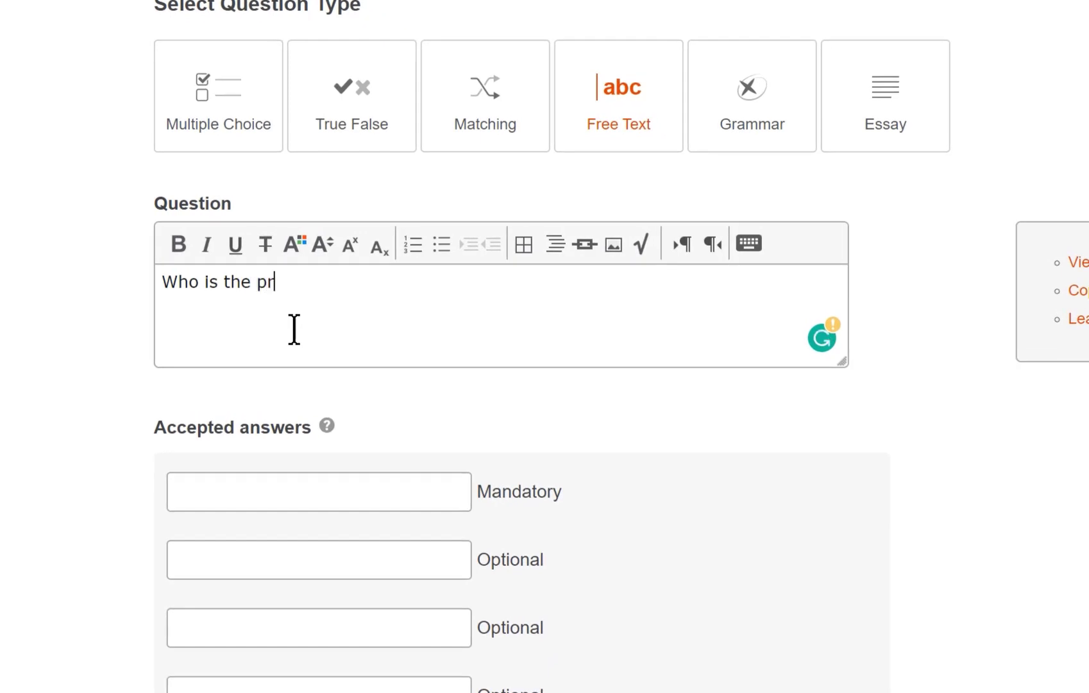
{"action": "type", "text": "esident o"}
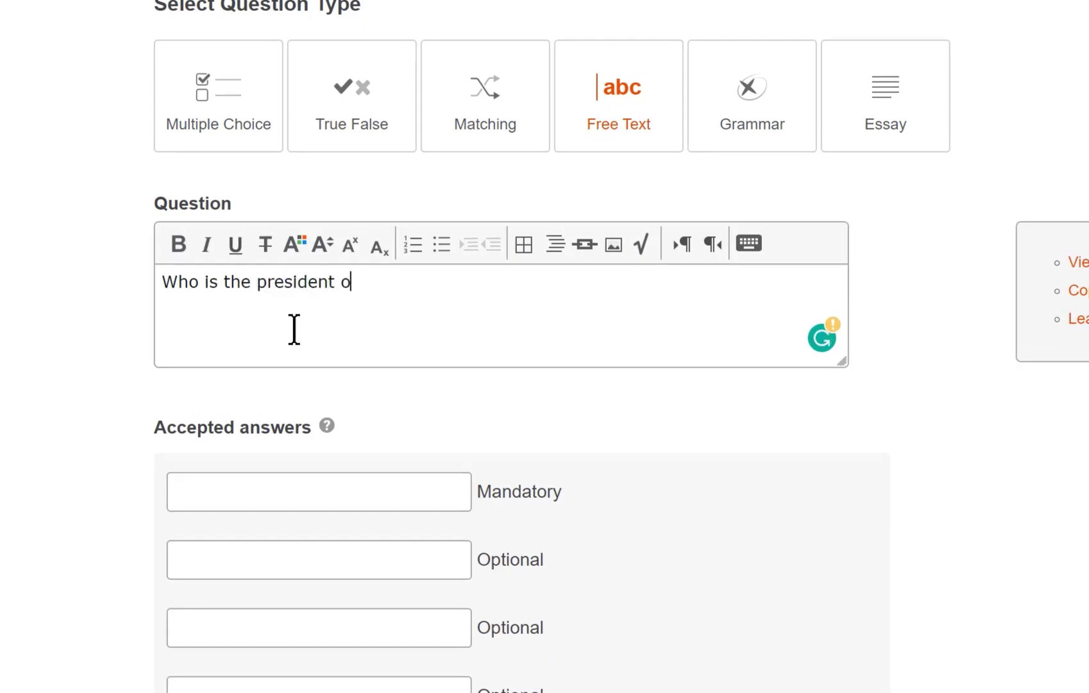
{"action": "type", "text": "f Iran?"}
{"action": "left_click", "coordinate": [225, 486]}
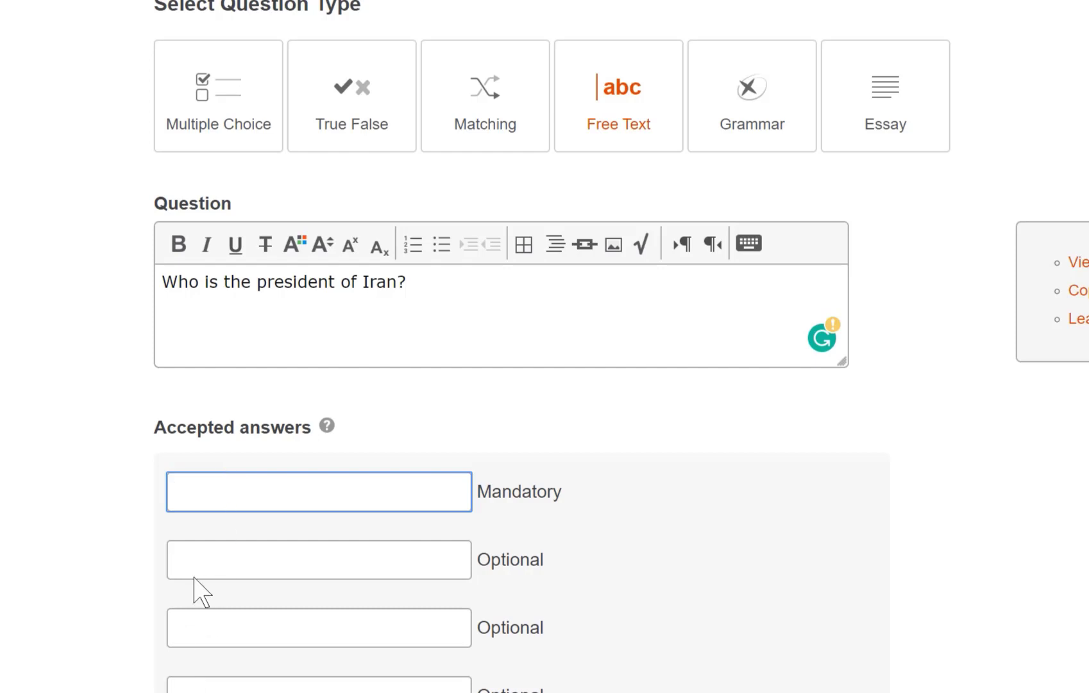
Add accepted answers Hasan, Hassan, rouhani and hasan rouhani.
{"action": "type", "text": "Hasan"}
{"action": "left_click", "coordinate": [273, 560]}
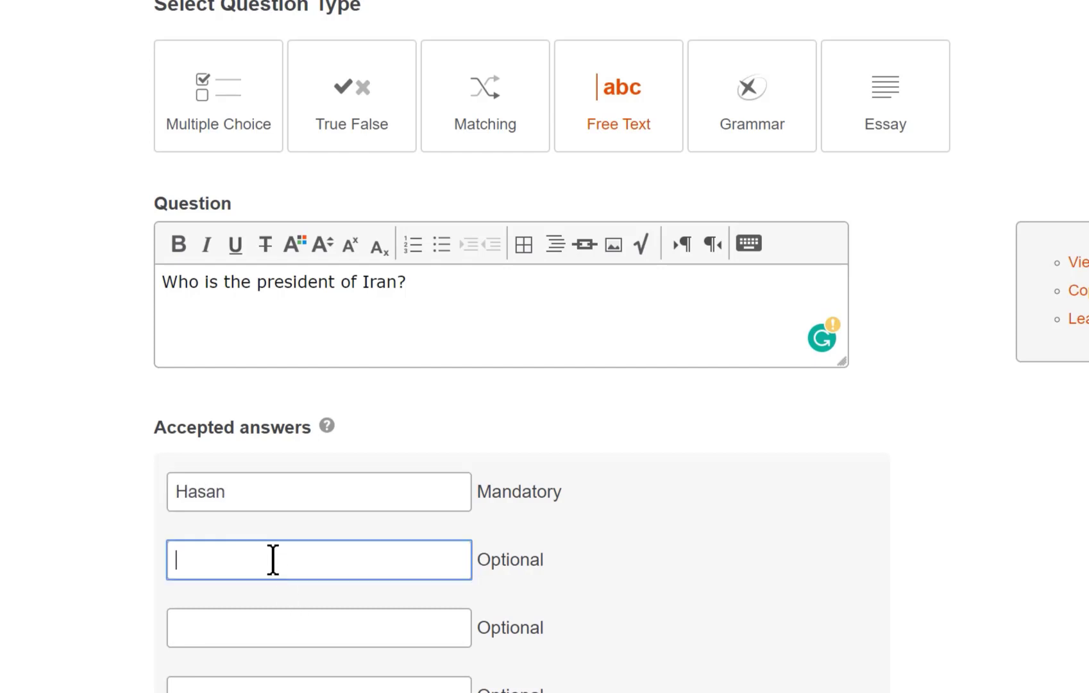
{"action": "type", "text": "Hassan"}
{"action": "left_click", "coordinate": [256, 610]}
{"action": "type", "text": "rouhan"}
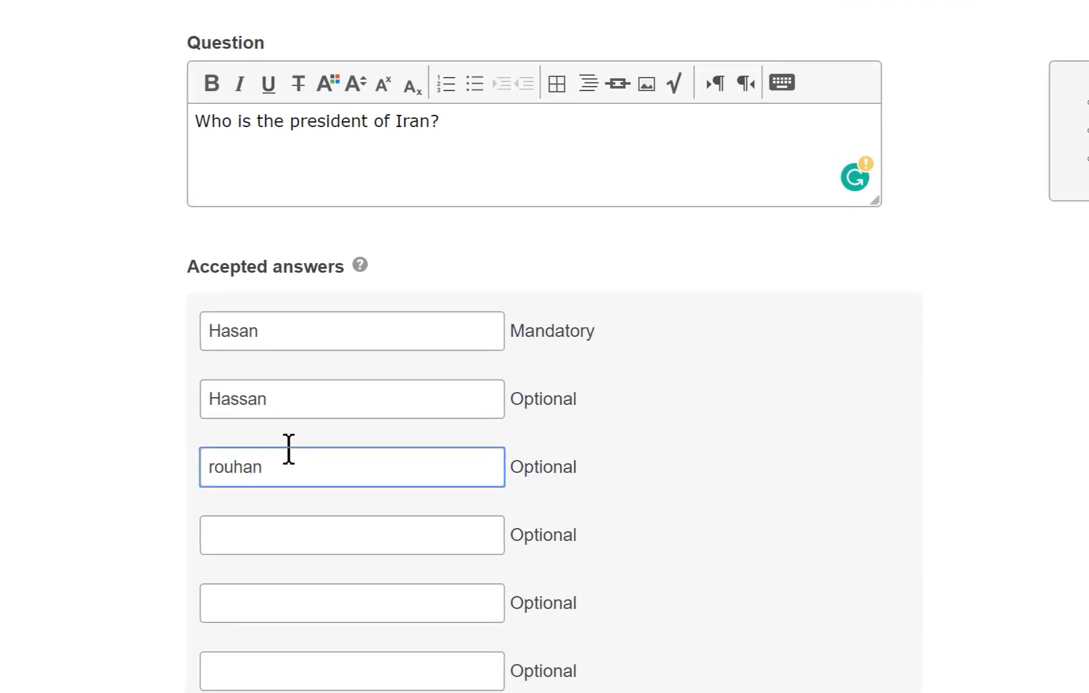
{"action": "type", "text": "i"}
{"action": "left_click", "coordinate": [251, 530]}
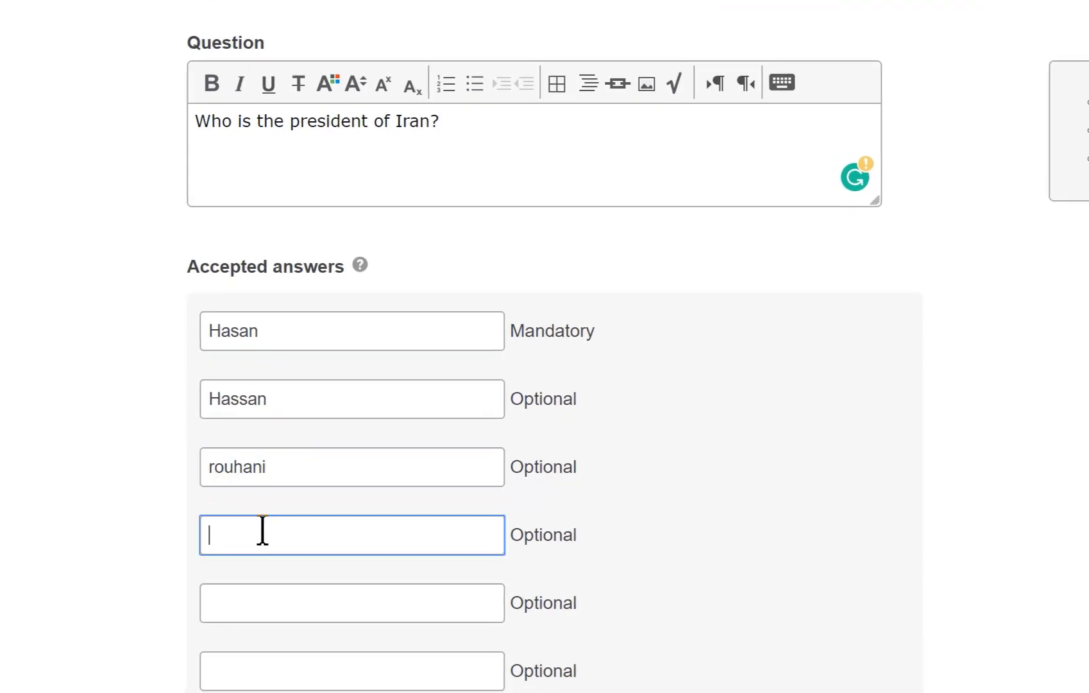
{"action": "type", "text": "rohani"}
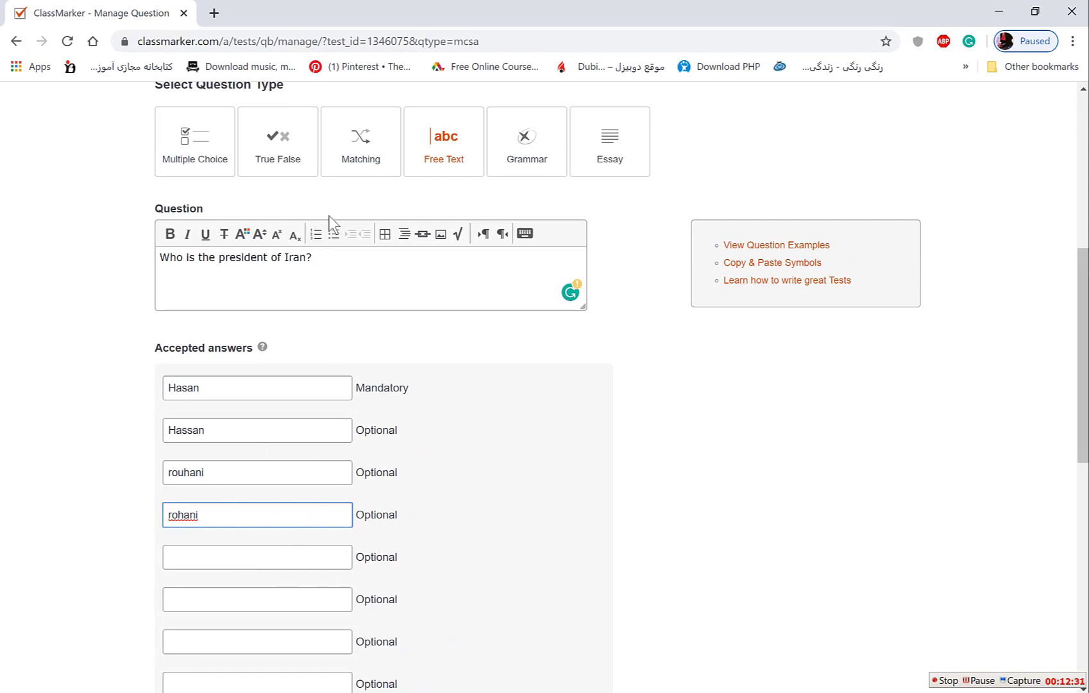
{"action": "left_click", "coordinate": [222, 558]}
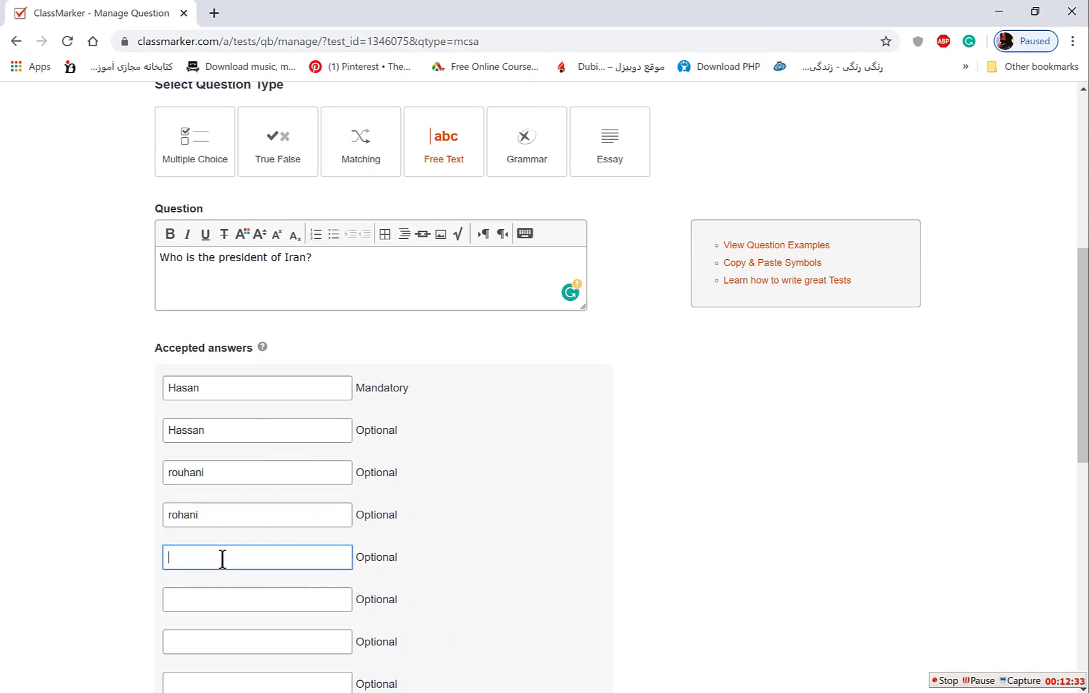
{"action": "type", "text": "hasan rouhani"}
Set the free-text question to 1 point and save it, giving 4 questions.
{"action": "scroll", "coordinate": [193, 431], "scroll_direction": "down", "scroll_amount": 1}
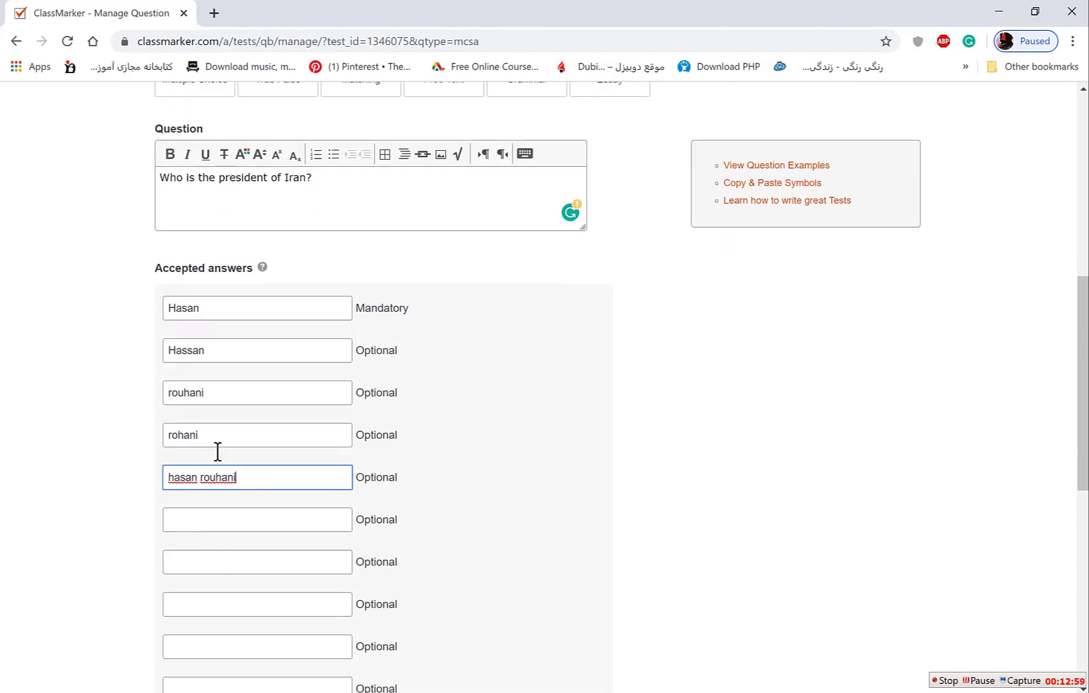
{"action": "scroll", "coordinate": [209, 456], "scroll_direction": "down", "scroll_amount": 6}
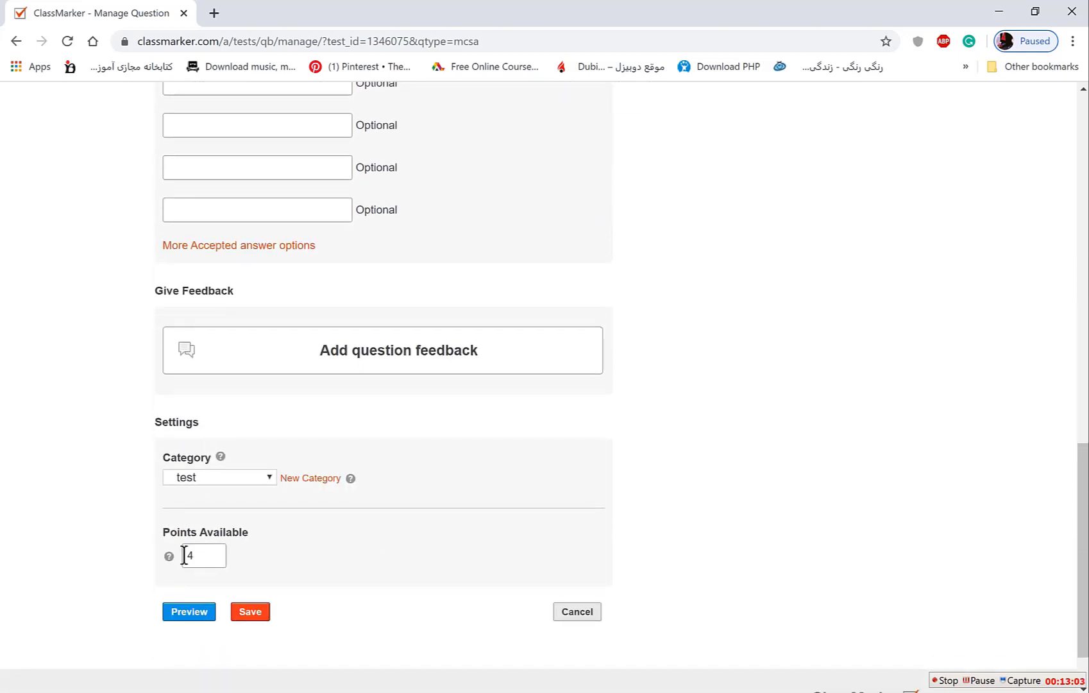
{"action": "left_click_drag", "start_coordinate": [204, 556], "coordinate": [187, 556]}
{"action": "type", "text": "1"}
{"action": "left_click", "coordinate": [250, 616]}
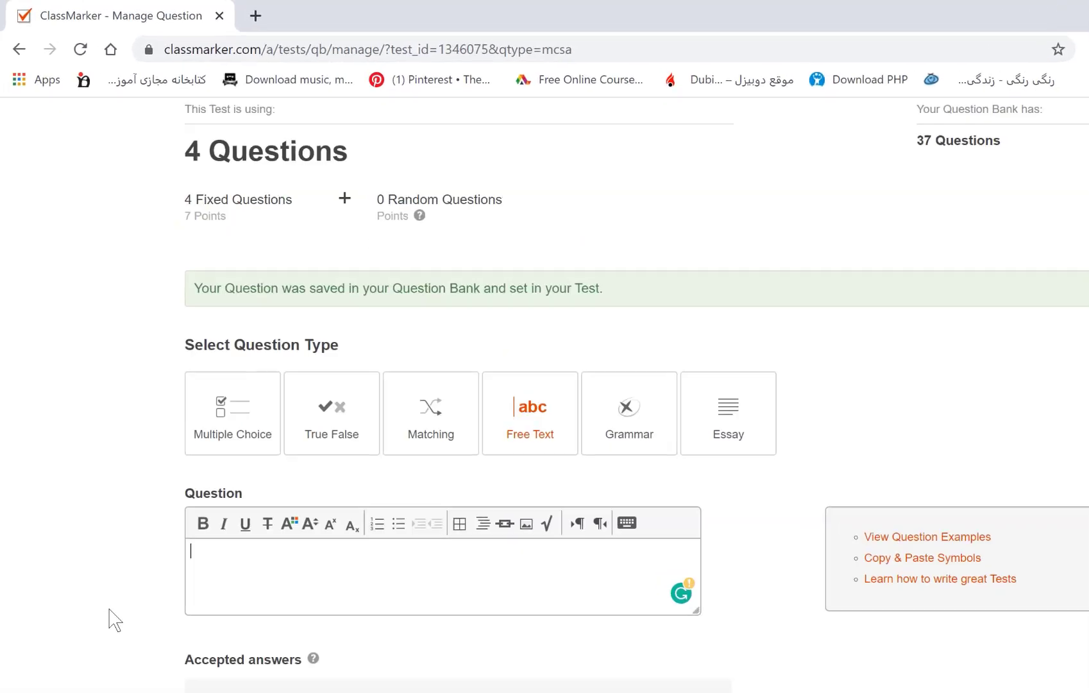
{"action": "left_click_drag", "start_coordinate": [187, 150], "coordinate": [348, 152]}
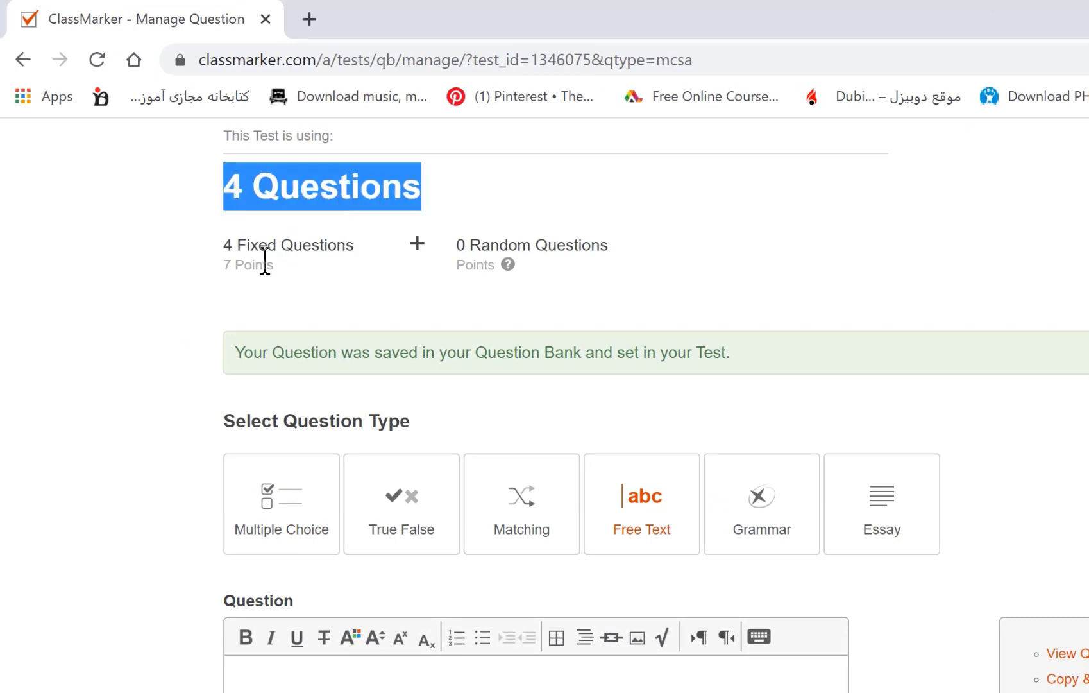
Create a Grammar question correcting 'There is two balls' to 'There are two balls'.
{"action": "left_click", "coordinate": [225, 264]}
{"action": "left_click_drag", "start_coordinate": [225, 265], "coordinate": [283, 266]}
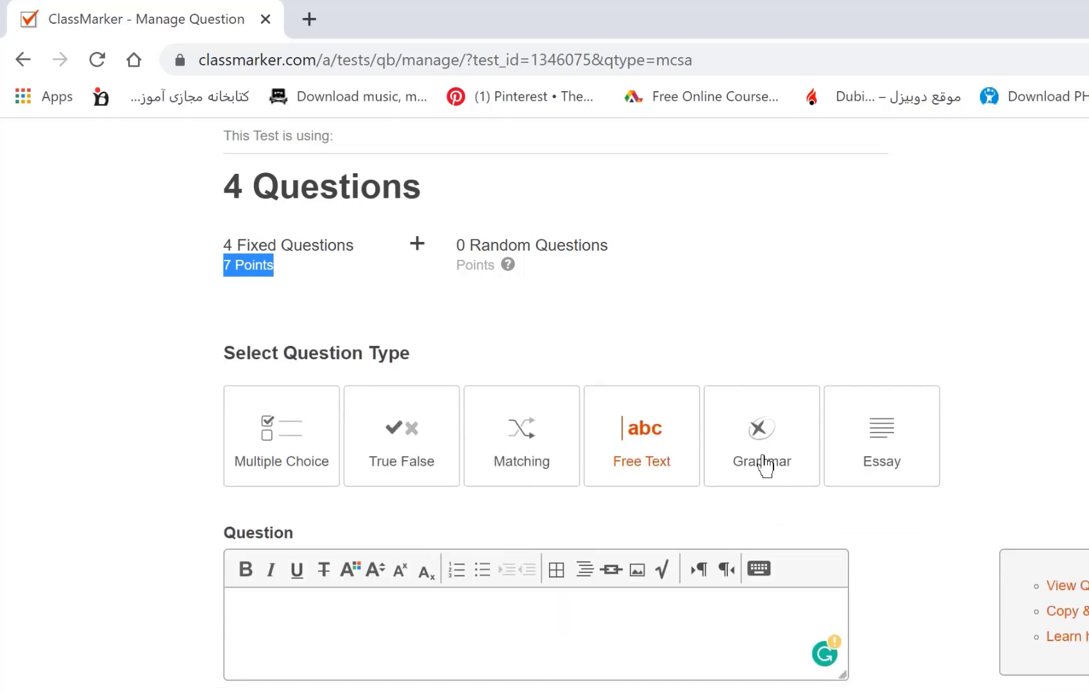
{"action": "left_click", "coordinate": [768, 442]}
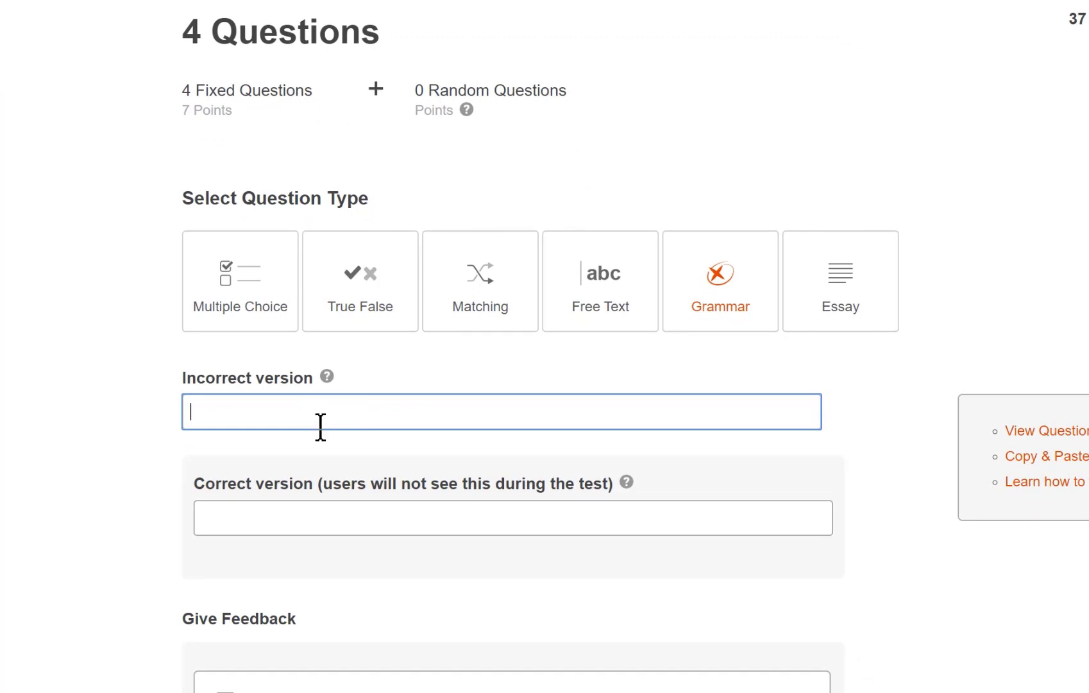
{"action": "type", "text": "There is two ball"}
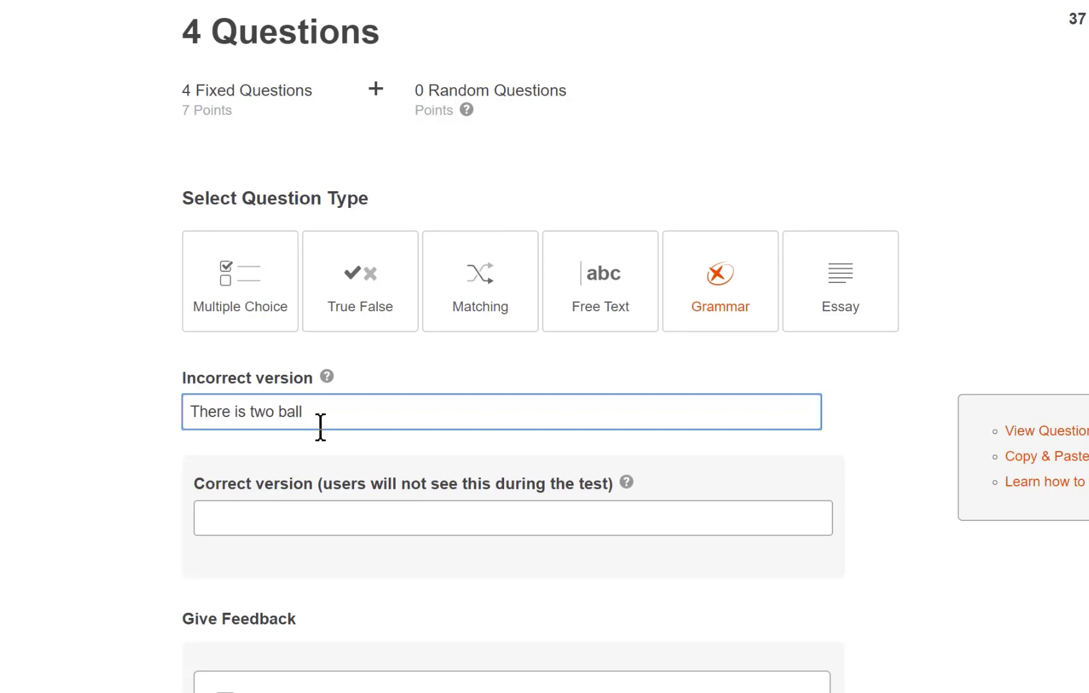
{"action": "type", "text": "s"}
{"action": "left_click", "coordinate": [233, 512]}
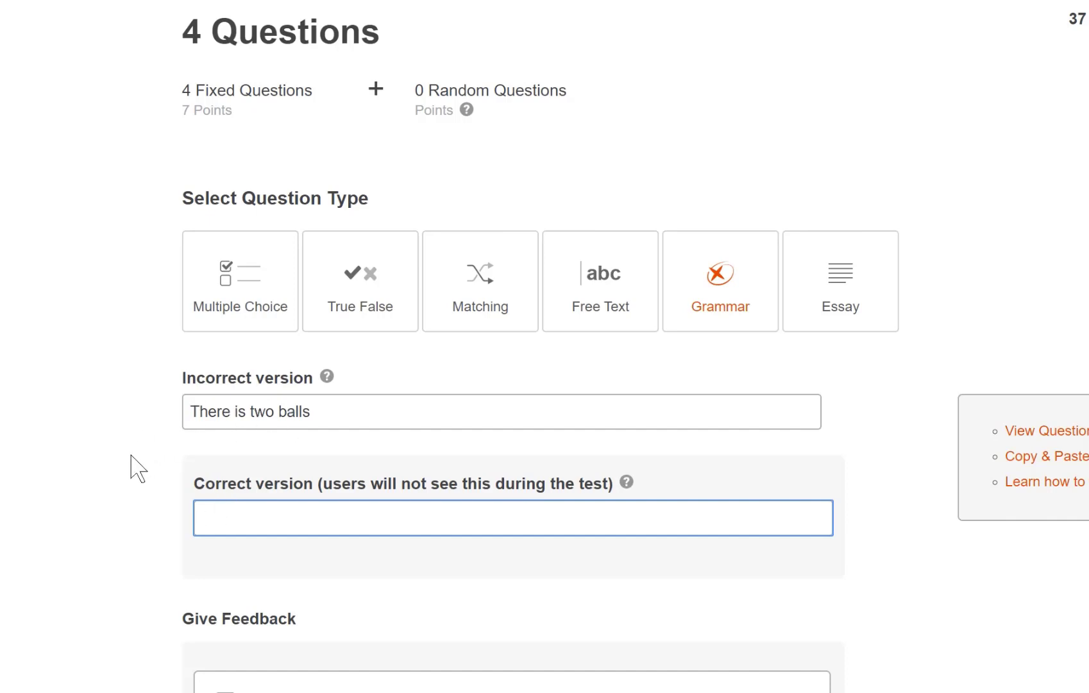
{"action": "type", "text": "There are two "}
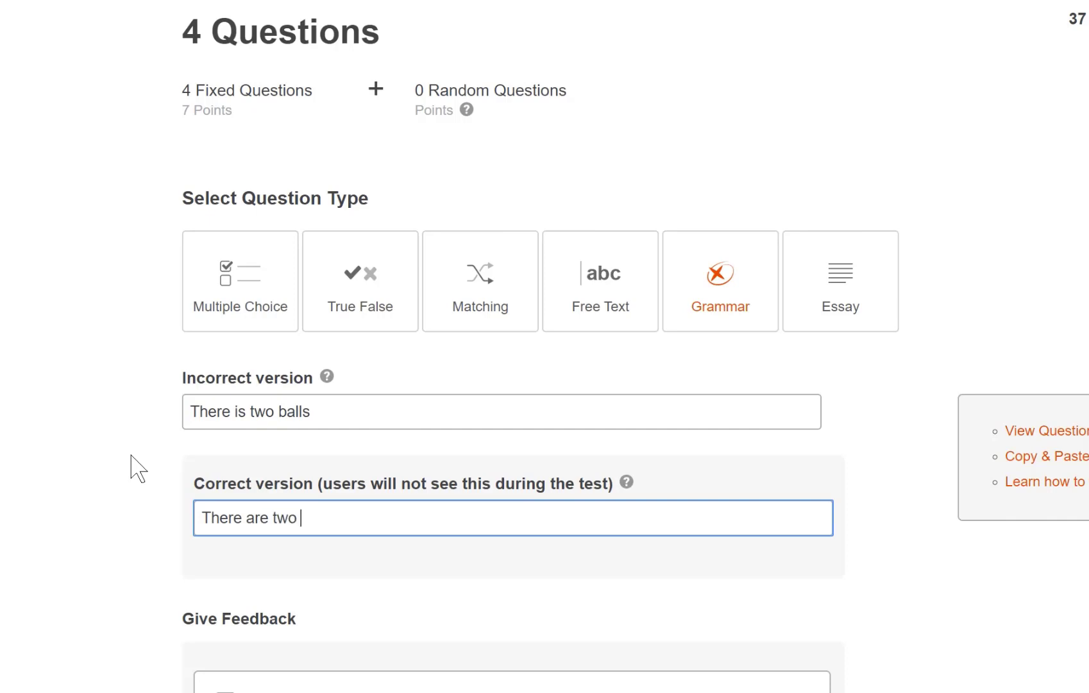
{"action": "type", "text": "balls"}
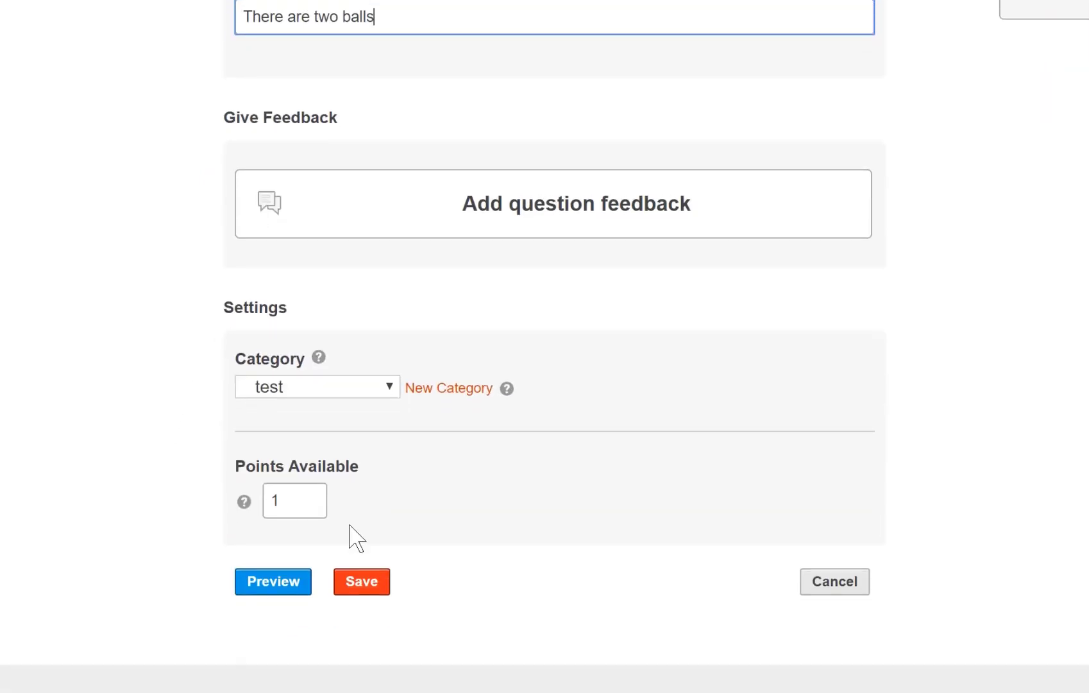
Set the grammar question to 2 points and save it.
{"action": "left_click", "coordinate": [307, 504]}
{"action": "key", "text": "BackSpace"}
{"action": "type", "text": "2"}
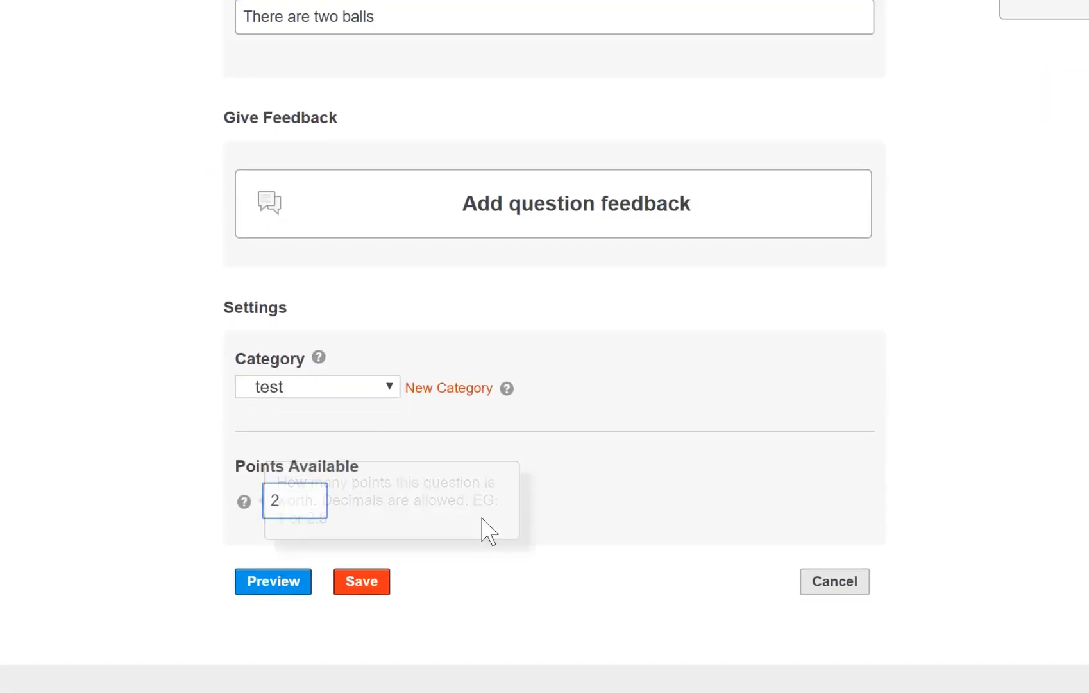
{"action": "left_click", "coordinate": [375, 587]}
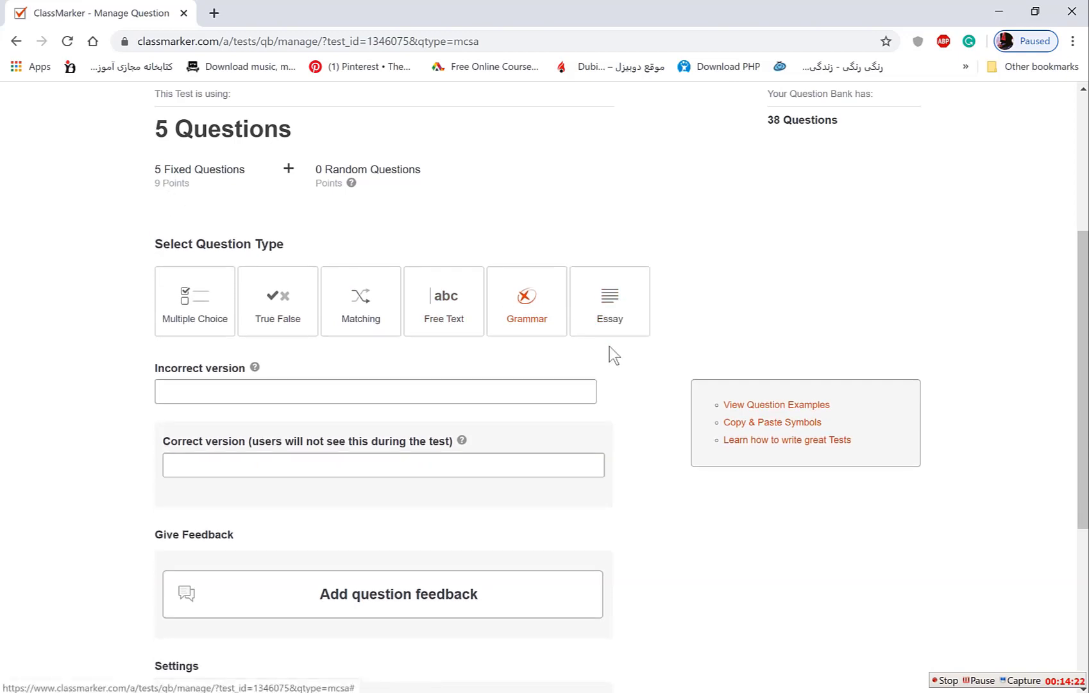
Create an Essay question 'what is the effect of acid rain on the environment?' worth 3 points.
{"action": "left_click", "coordinate": [603, 303]}
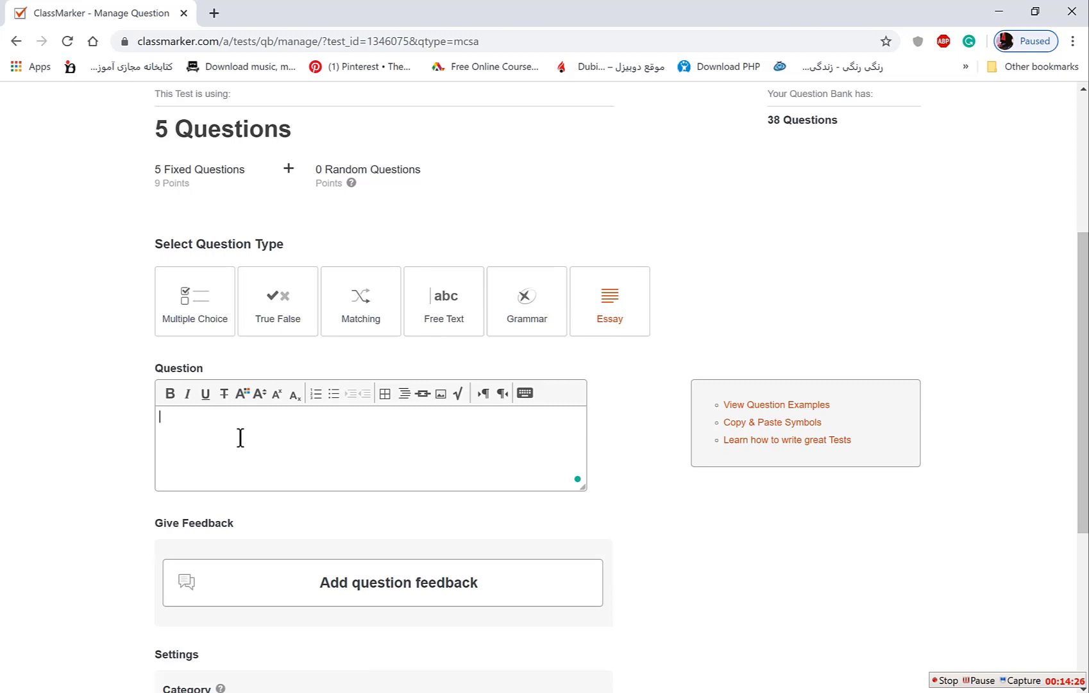
{"action": "type", "text": "what is the e"}
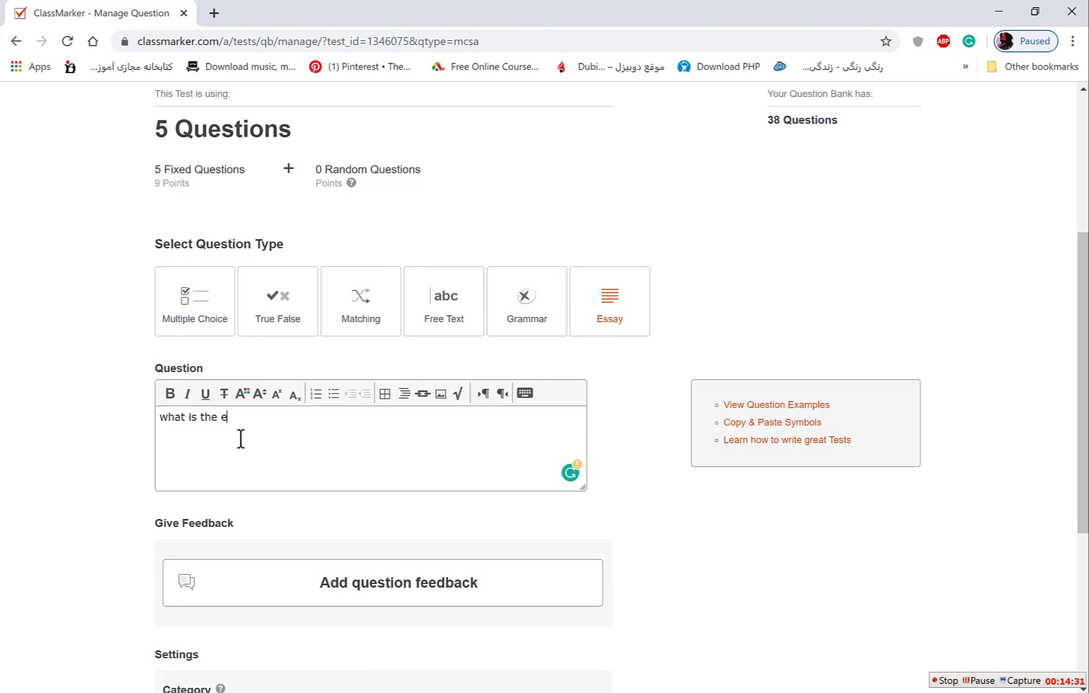
{"action": "type", "text": "ffect of acid rain on the e"}
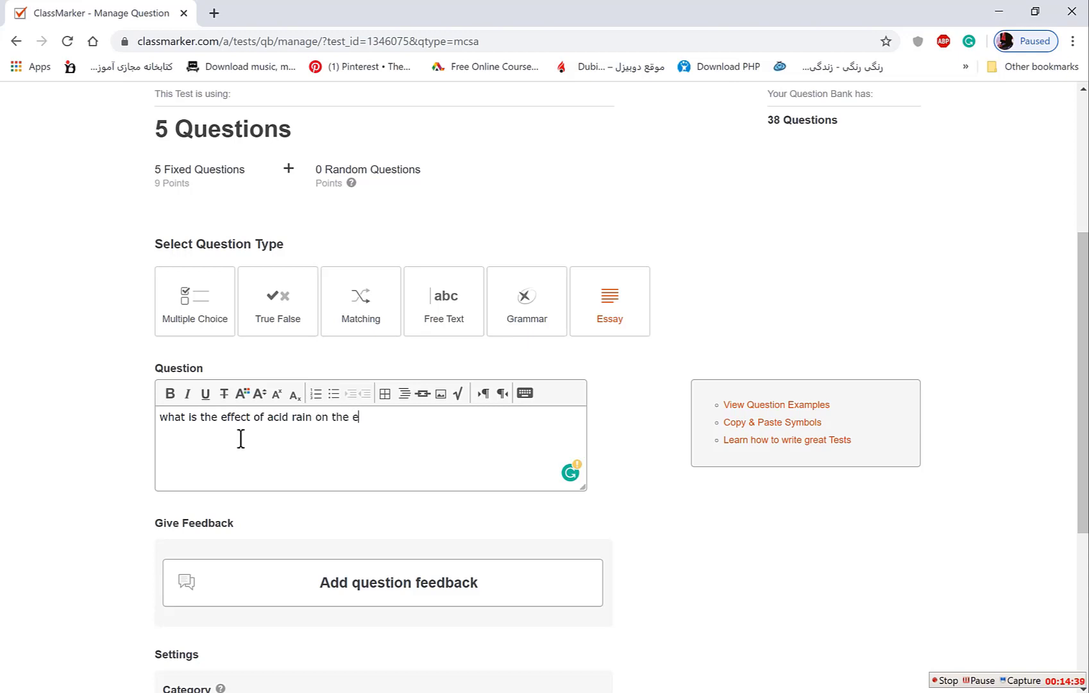
{"action": "type", "text": "nvironment?"}
{"action": "scroll", "coordinate": [240, 439], "scroll_direction": "down", "scroll_amount": 1}
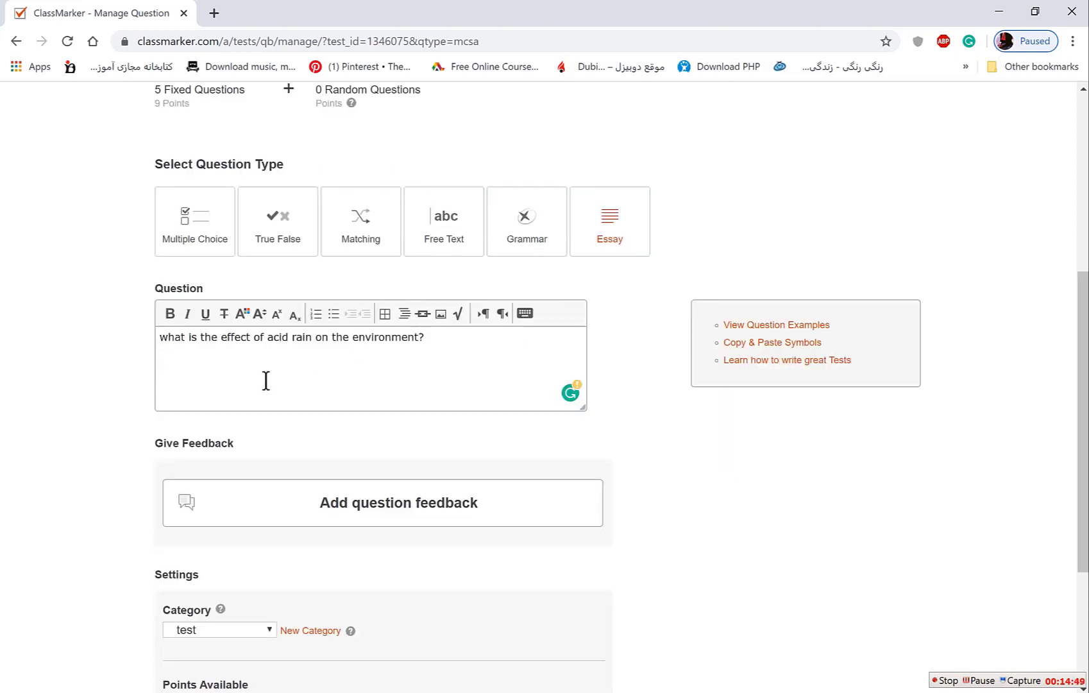
{"action": "scroll", "coordinate": [394, 372], "scroll_direction": "down", "scroll_amount": 2}
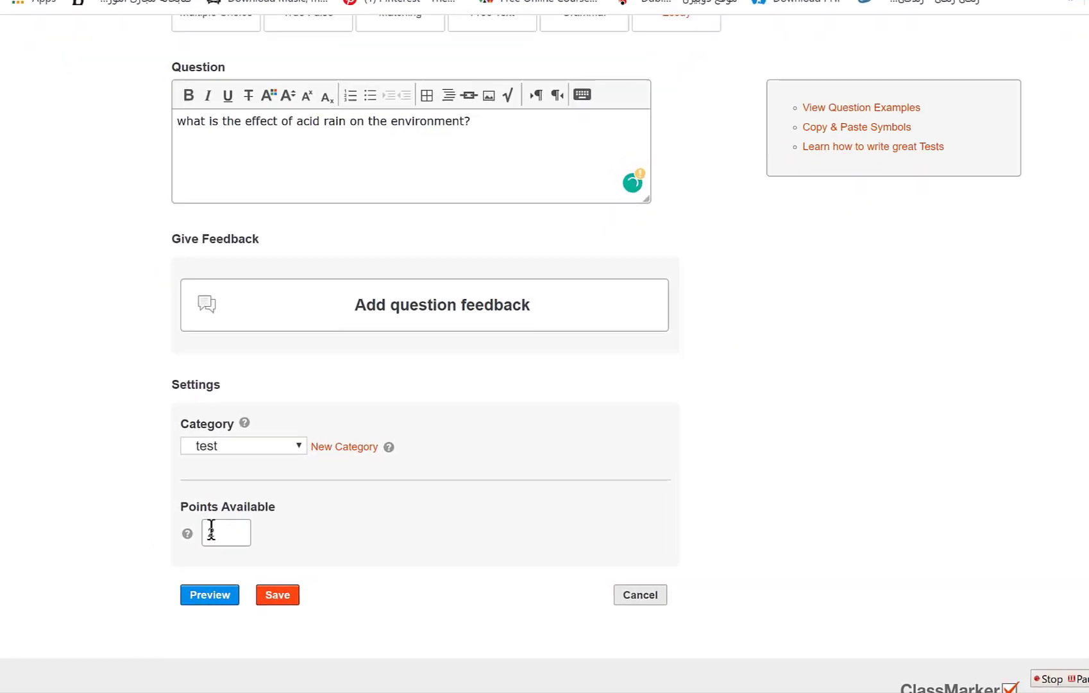
{"action": "double_click", "coordinate": [211, 530]}
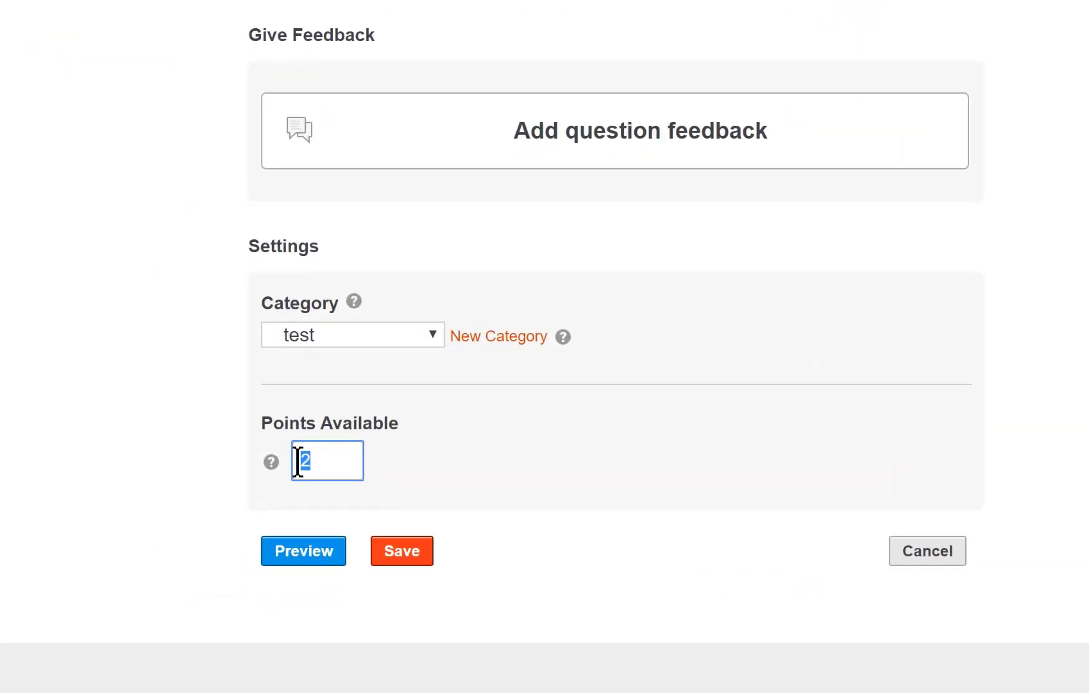
{"action": "type", "text": "3"}
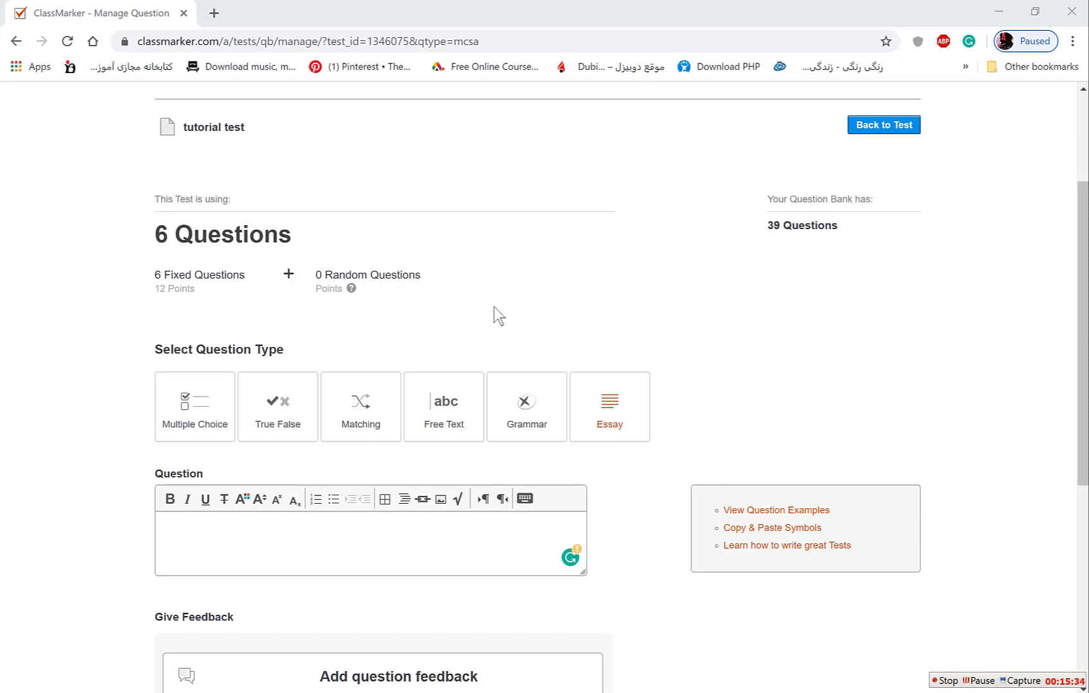
Preview the blank new question and save it, getting the 'You have not entered a question.' alert.
{"action": "scroll", "coordinate": [475, 295], "scroll_direction": "down", "scroll_amount": 6}
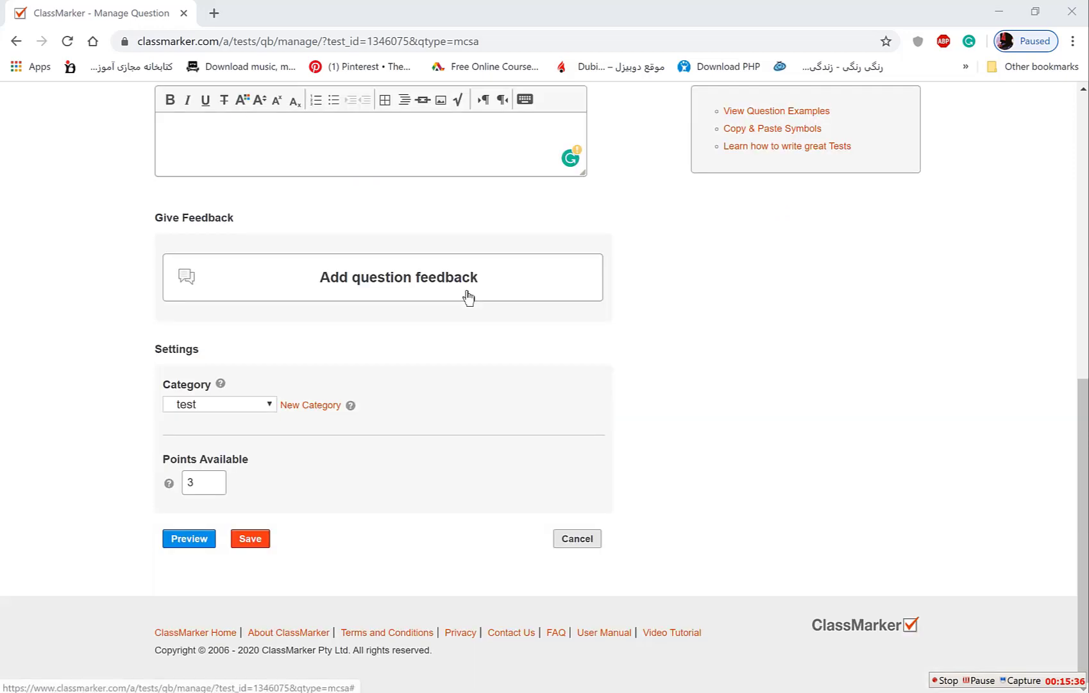
{"action": "left_click", "coordinate": [190, 539]}
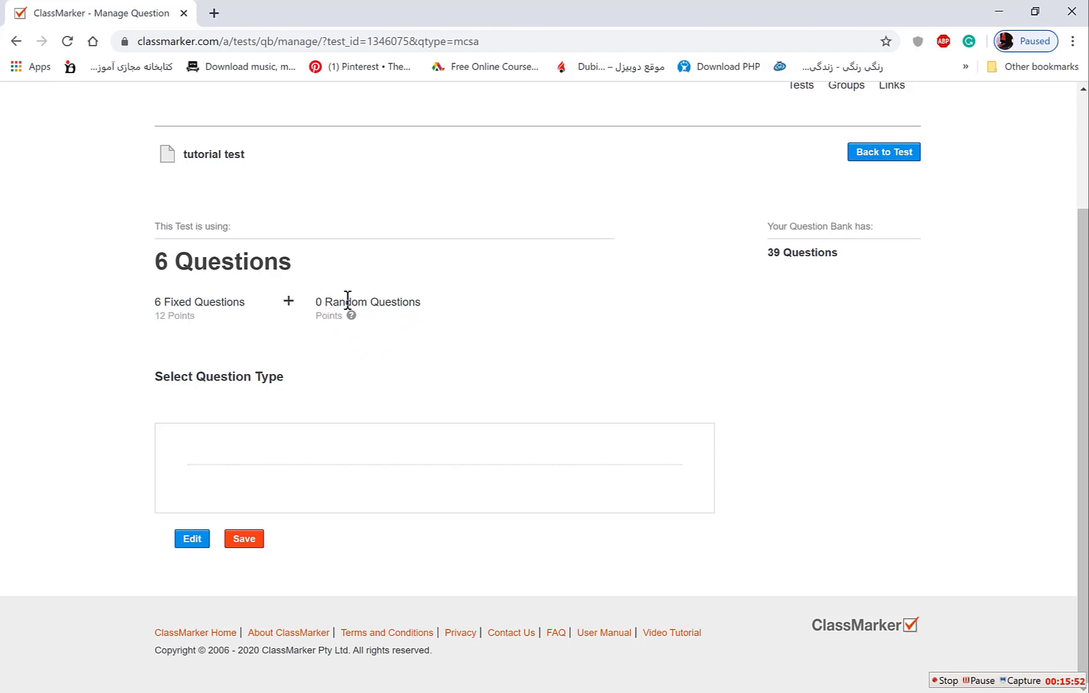
{"action": "mouse_move", "coordinate": [356, 309]}
{"action": "left_click", "coordinate": [245, 539]}
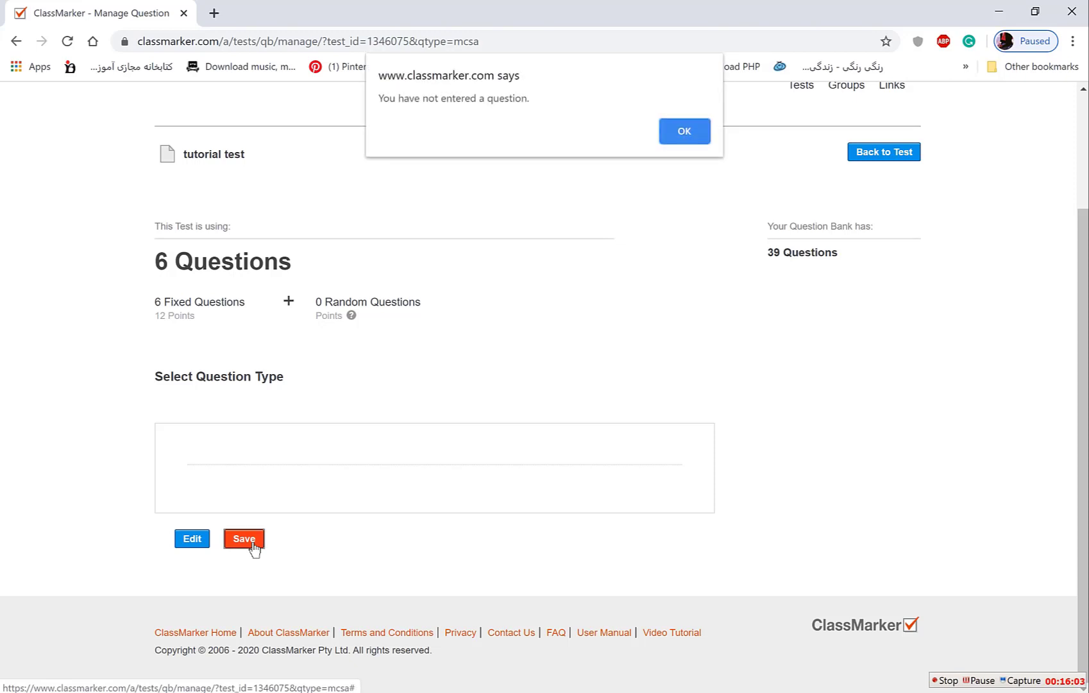